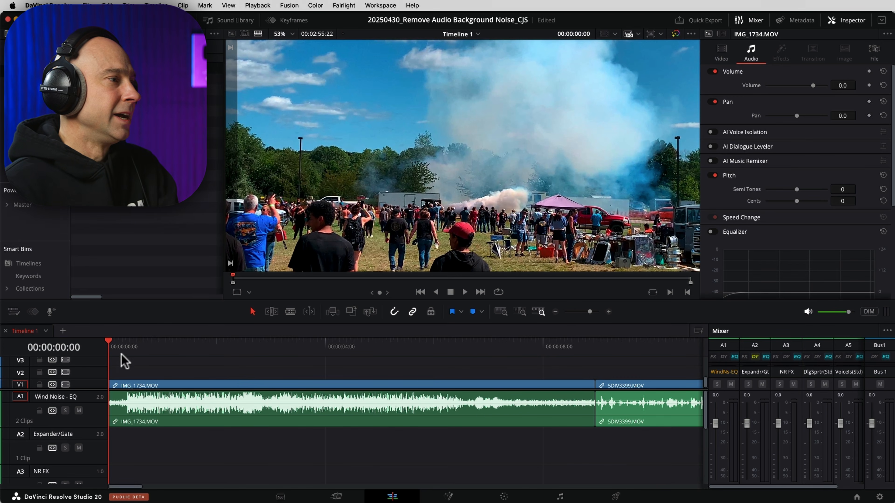
- Play the opening of IMG_1734.MOV to hear the wind noise, and open the equalizer of the Wind Noise - EQ track
{"action": "key", "text": "space"}
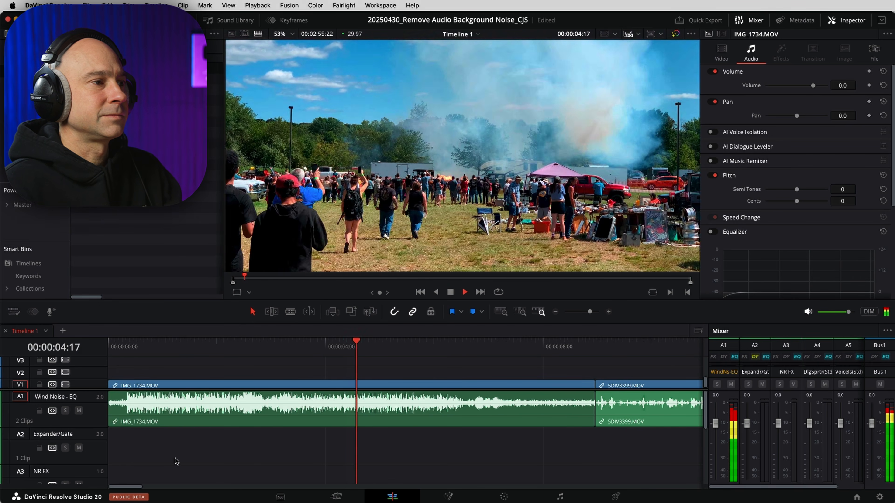
{"action": "key", "text": "space"}
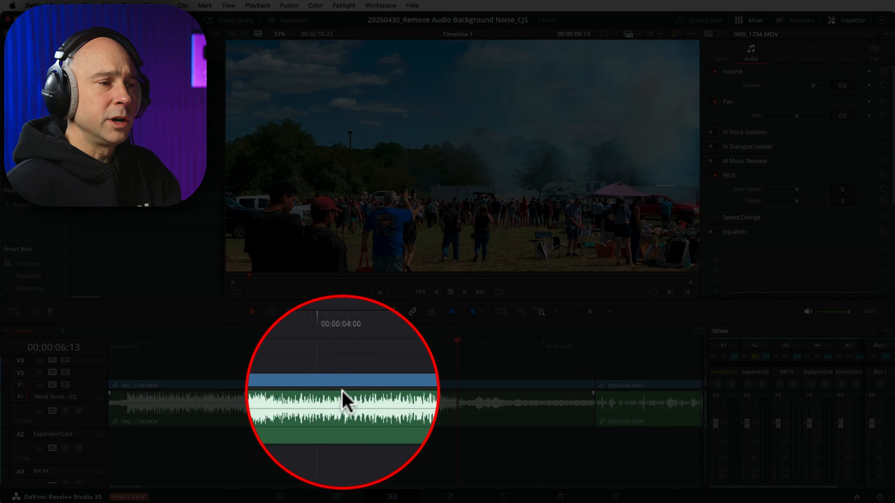
{"action": "left_click", "coordinate": [95, 421]}
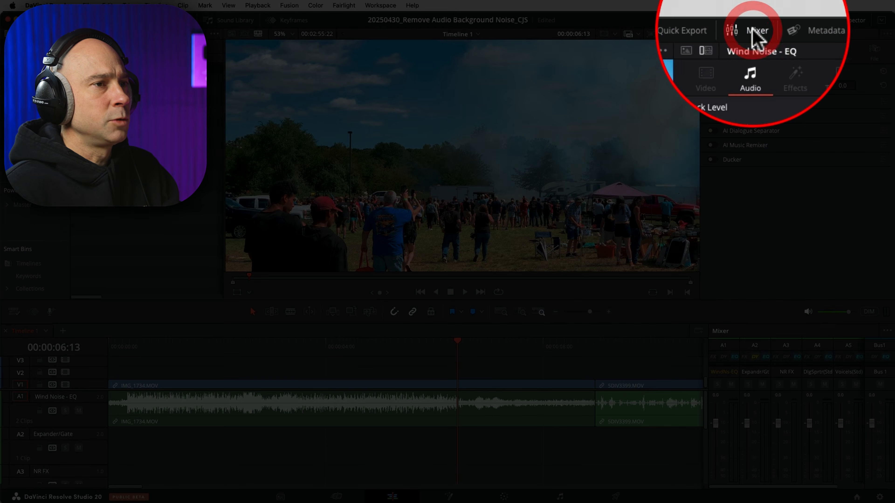
{"action": "left_click", "coordinate": [754, 33]}
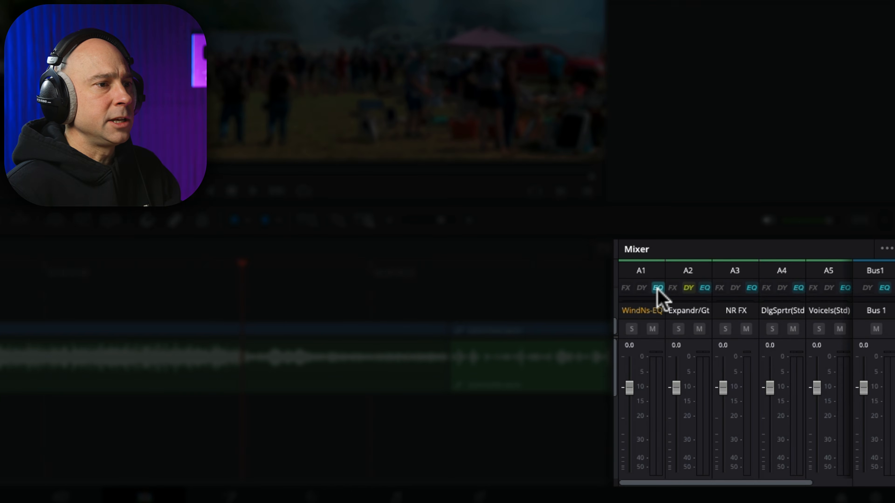
{"action": "left_click", "coordinate": [657, 288]}
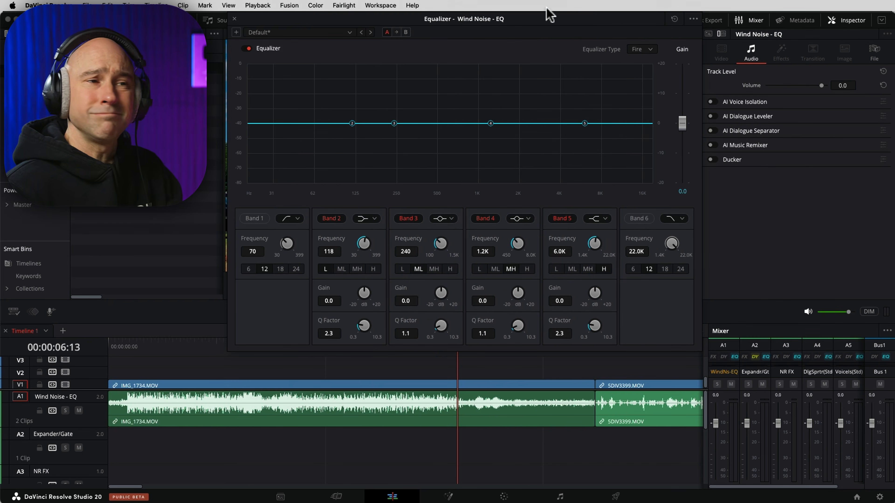
- Enable the Band 1 high-pass filter in the Wind Noise - EQ equalizer and raise its frequency to about 195 Hz
{"action": "left_click", "coordinate": [341, 422]}
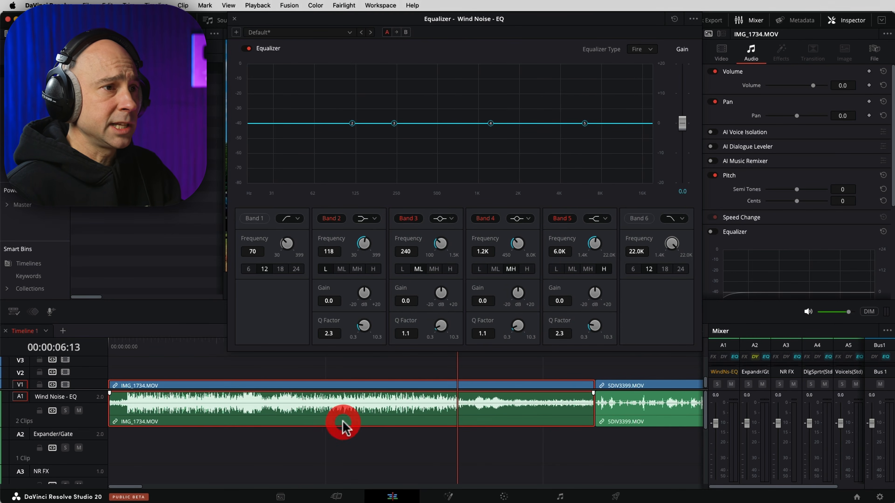
{"action": "scroll", "coordinate": [781, 232], "scroll_direction": "down", "scroll_amount": 5}
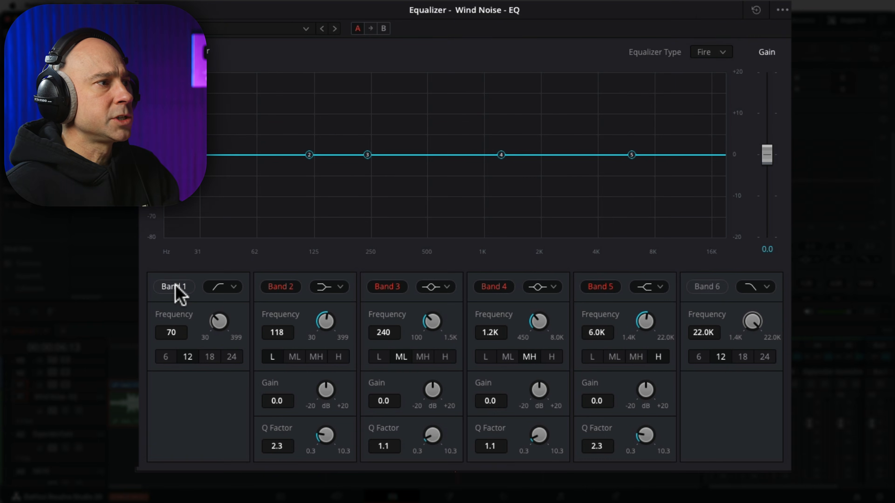
{"action": "left_click", "coordinate": [254, 218]}
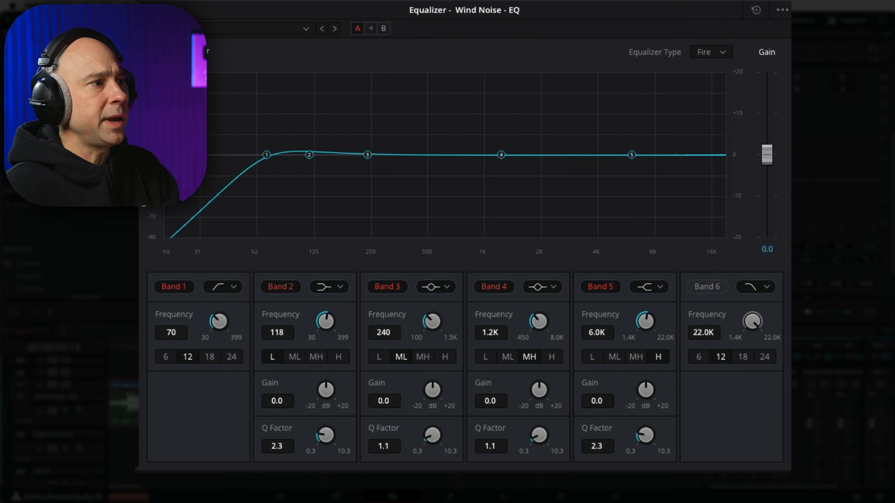
{"action": "left_click_drag", "start_coordinate": [267, 155], "coordinate": [270, 187]}
{"action": "left_click_drag", "start_coordinate": [220, 325], "coordinate": [310, 335]}
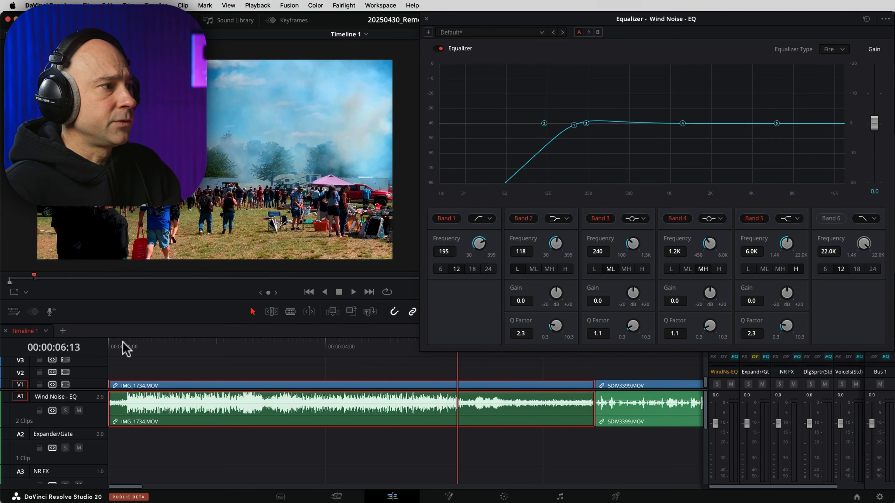
- Audition IMG_1734.MOV from its start while fine-tuning the Band 1 frequency, first to 161 Hz and finally to 206 Hz
{"action": "left_click", "coordinate": [106, 344]}
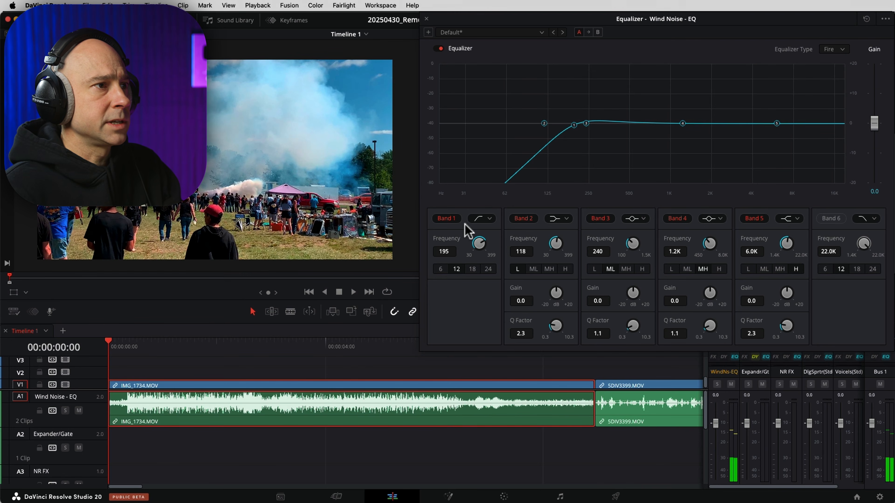
{"action": "mouse_move", "coordinate": [575, 127]}
{"action": "left_mouse_down"}
{"action": "mouse_move", "coordinate": [509, 128]}
{"action": "mouse_move", "coordinate": [563, 129]}
{"action": "left_mouse_up"}
{"action": "key", "text": "space"}
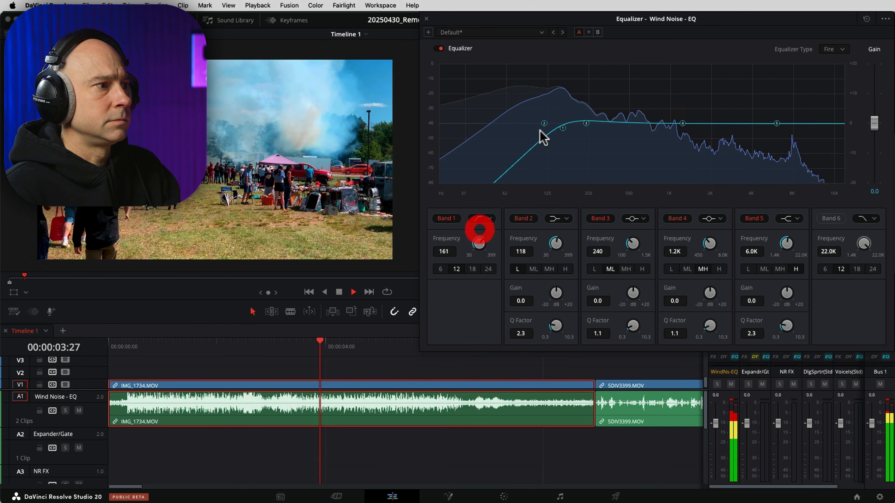
{"action": "left_click", "coordinate": [157, 347]}
{"action": "left_click_drag", "start_coordinate": [565, 134], "coordinate": [577, 128]}
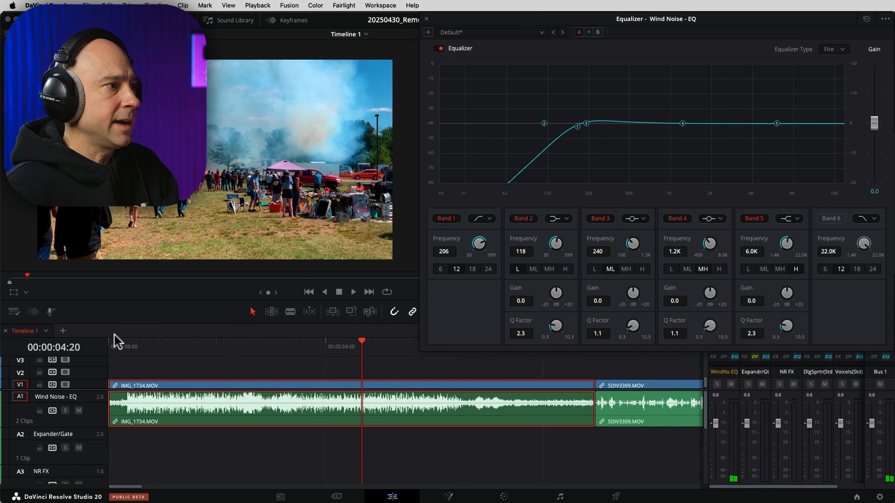
- Play the clip from near its start, bypassing and re-enabling the equalizer to compare the sound with and without the filter
{"action": "left_click", "coordinate": [116, 341]}
{"action": "key", "text": "space"}
{"action": "left_click", "coordinate": [437, 49]}
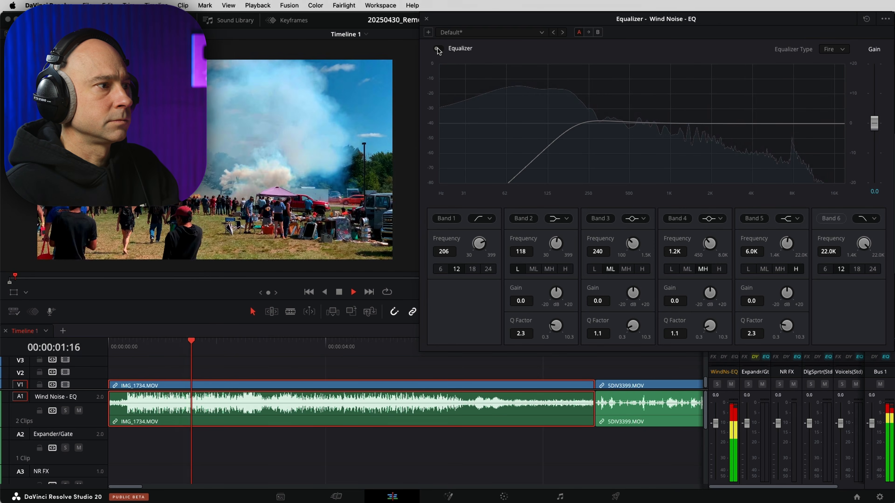
{"action": "left_click", "coordinate": [437, 49]}
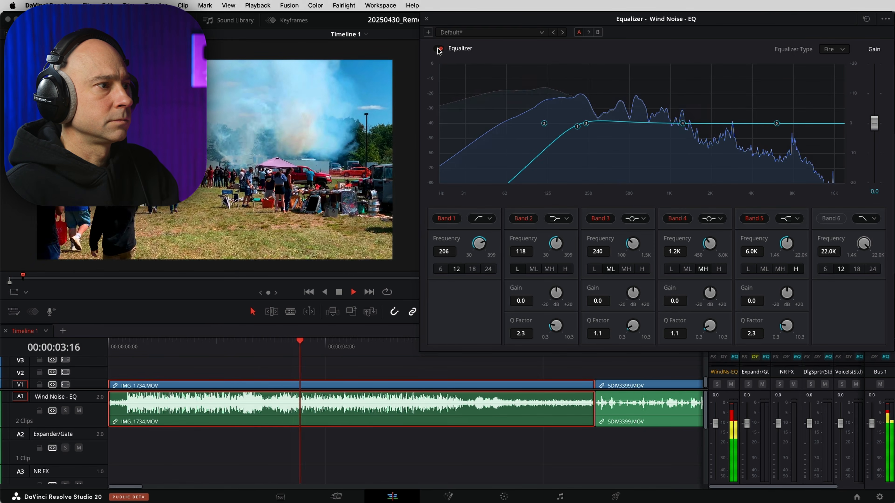
{"action": "key", "text": "space"}
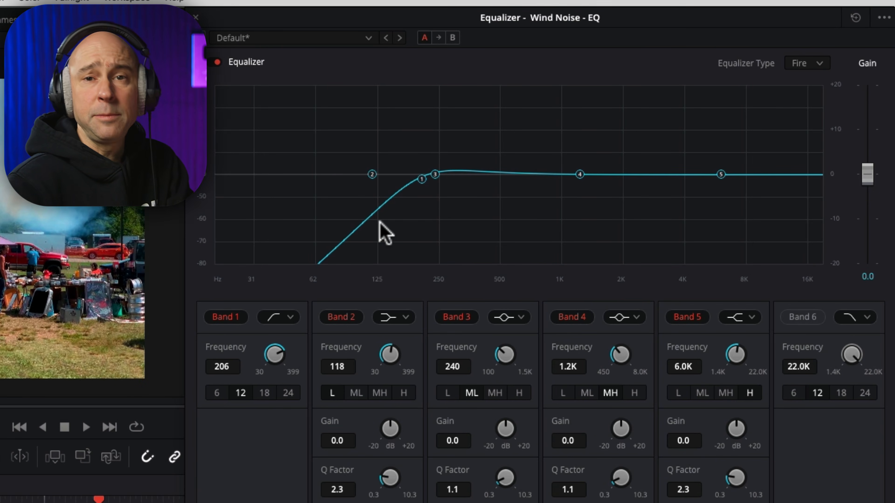
- Turn off Band 1 and play SDIV3399.MOV from its start to hear its unfiltered wind noise
{"action": "left_click", "coordinate": [219, 316]}
{"action": "left_click", "coordinate": [220, 319]}
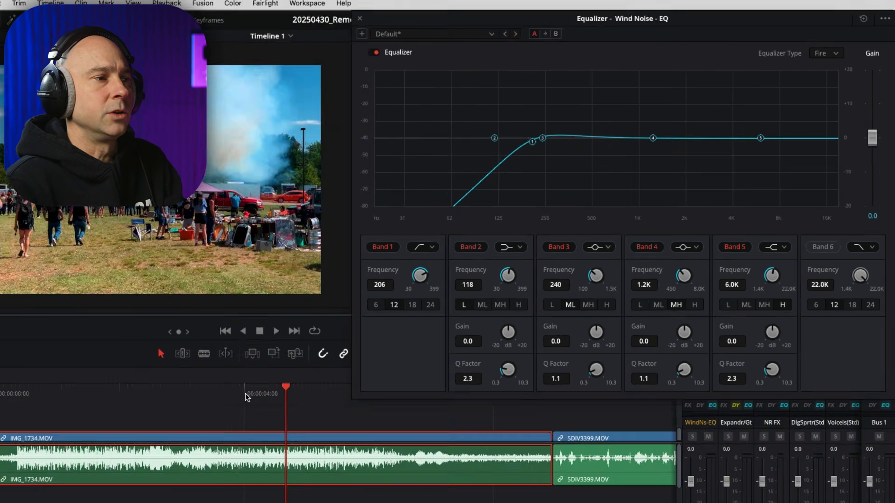
{"action": "left_click", "coordinate": [228, 318]}
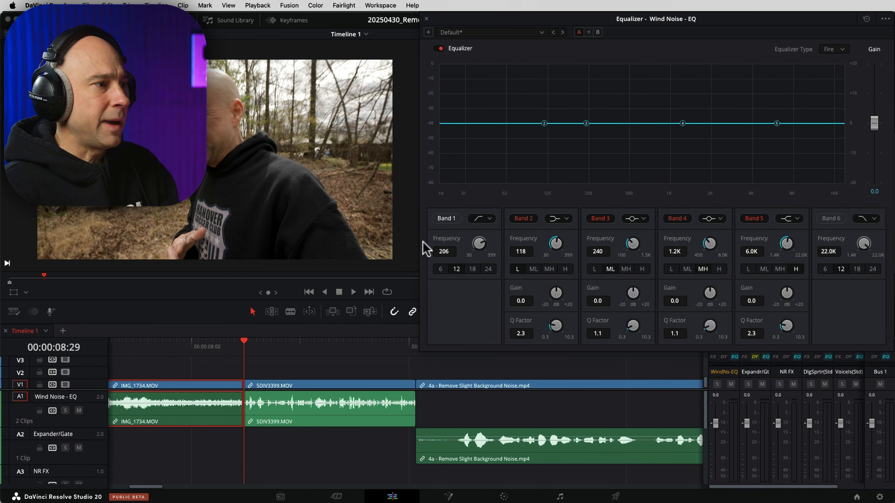
{"action": "left_click", "coordinate": [272, 365]}
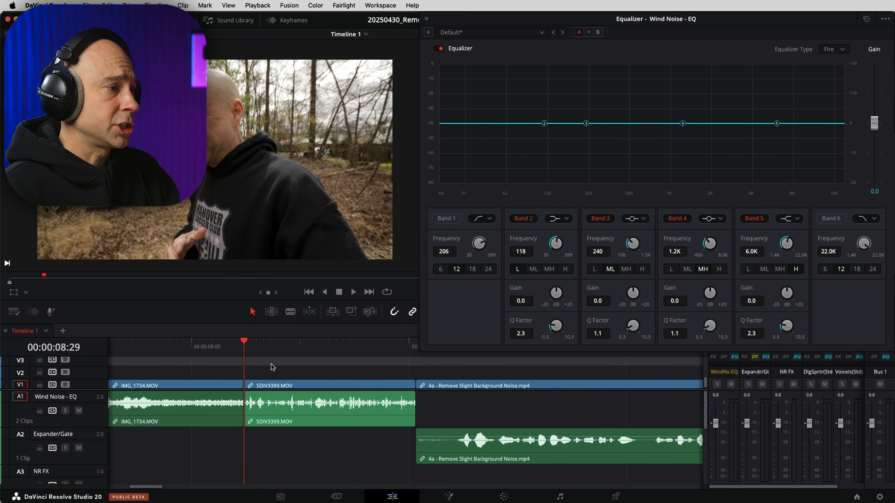
{"action": "key", "text": "space"}
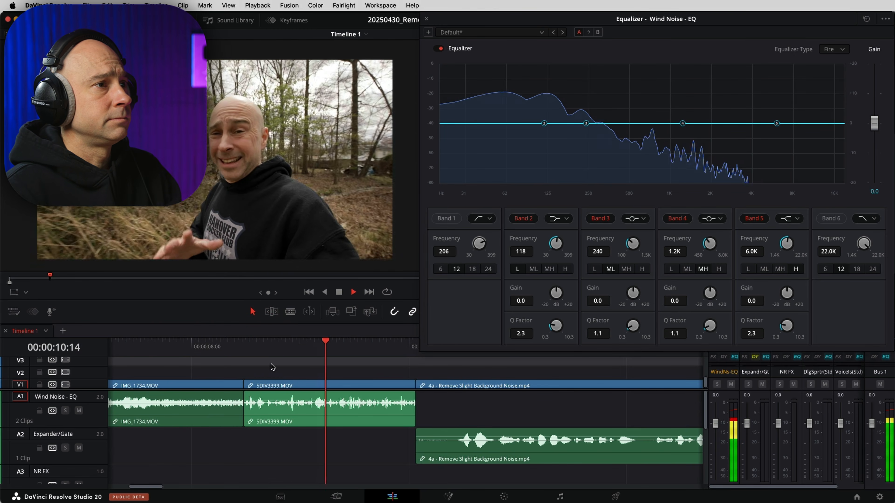
{"action": "key", "text": "space"}
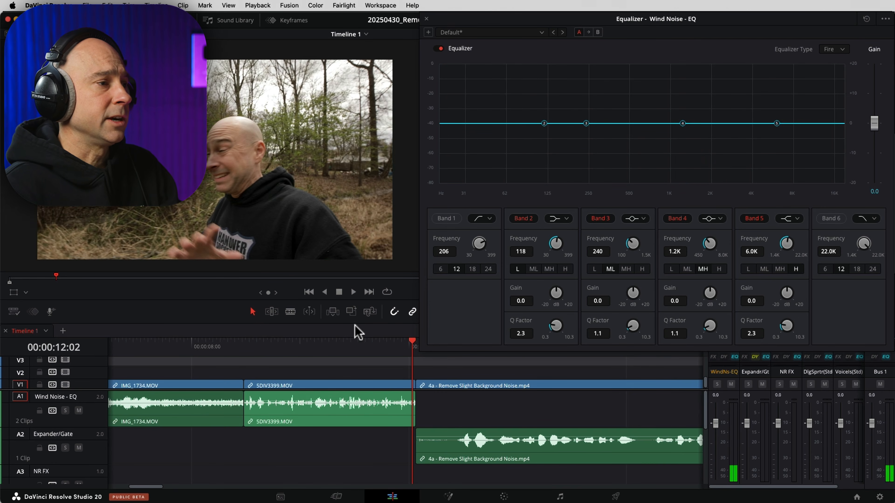
- Return to the start of SDIV3399.MOV, re-enable Band 1 and lower its frequency to about 136 Hz
{"action": "key", "text": "Up"}
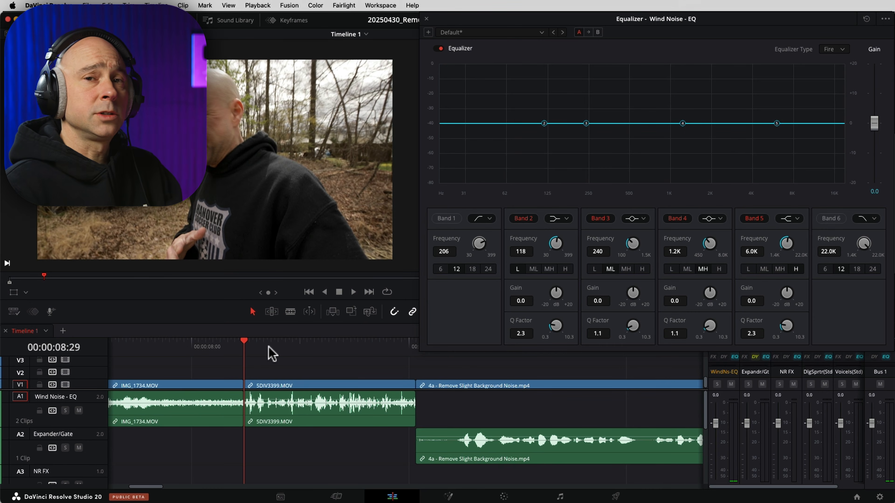
{"action": "left_click", "coordinate": [447, 222]}
{"action": "left_click_drag", "start_coordinate": [577, 123], "coordinate": [551, 127]}
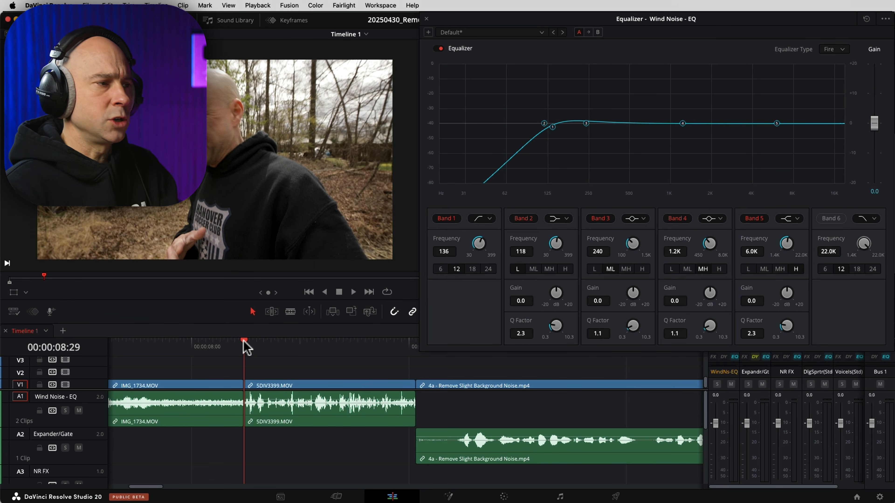
- Set in and out points around SDIV3399.MOV and turn on loop playback
{"action": "key", "text": "i"}
{"action": "left_click_drag", "start_coordinate": [405, 342], "coordinate": [413, 342]}
{"action": "key", "text": "o"}
{"action": "left_click", "coordinate": [387, 292]}
- Play the looped SDIV3399.MOV section and raise the Band 1 frequency while listening to the wind noise
{"action": "left_click", "coordinate": [253, 342]}
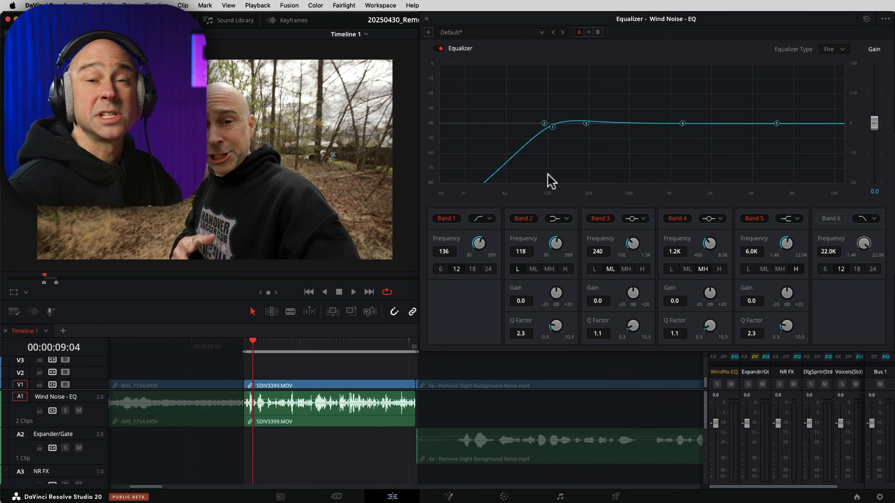
{"action": "key", "text": "space"}
{"action": "left_click_drag", "start_coordinate": [553, 127], "coordinate": [608, 127]}
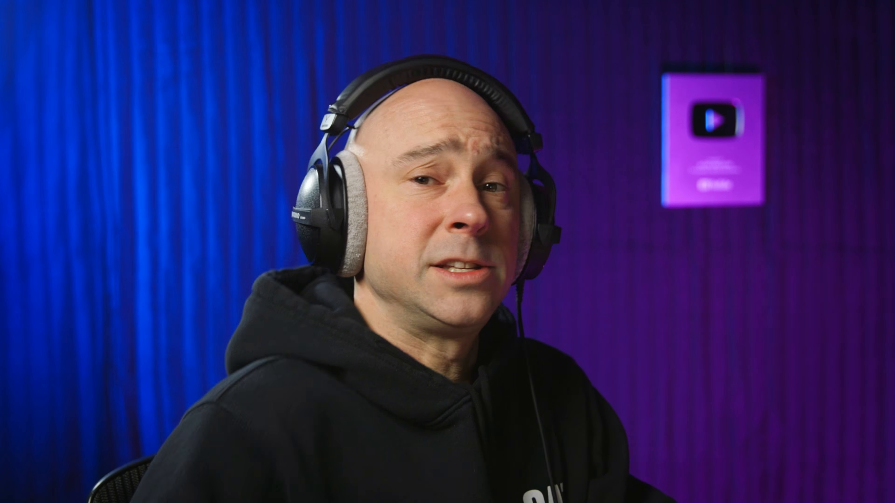
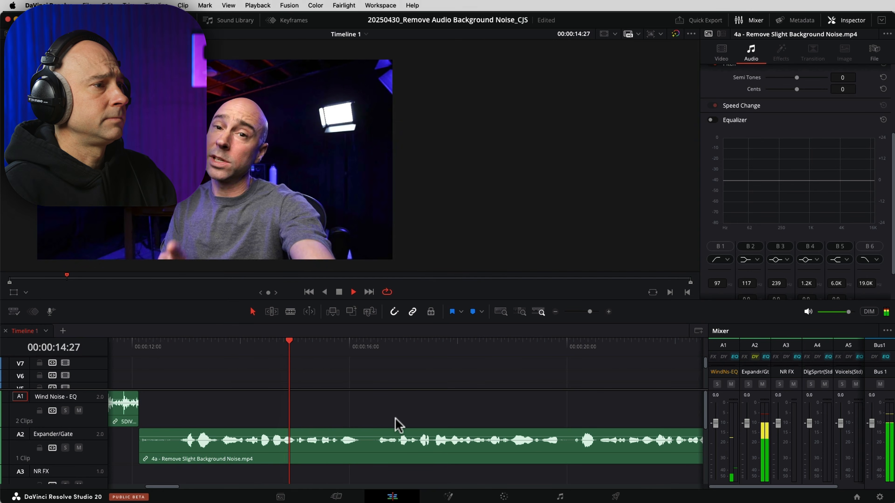
- Listen to the 4a - Remove Slight Background Noise.mp4 clip and place the playhead at 00:00:23:16, where a pause in speech begins
{"action": "scroll", "coordinate": [235, 369], "scroll_direction": "right", "scroll_amount": 5}
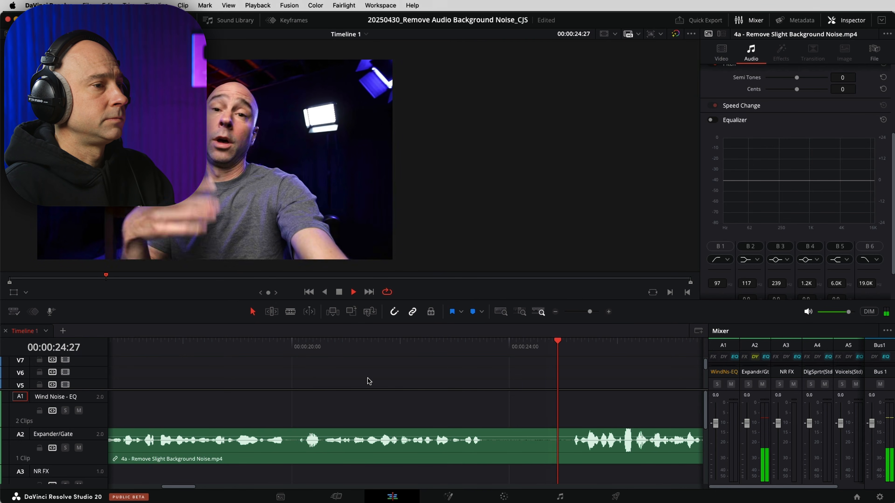
{"action": "key", "text": "space"}
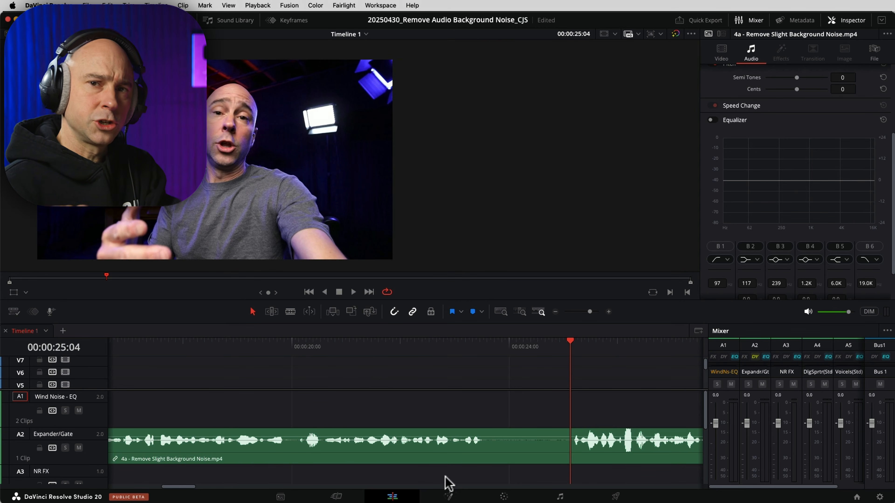
{"action": "left_click", "coordinate": [483, 350]}
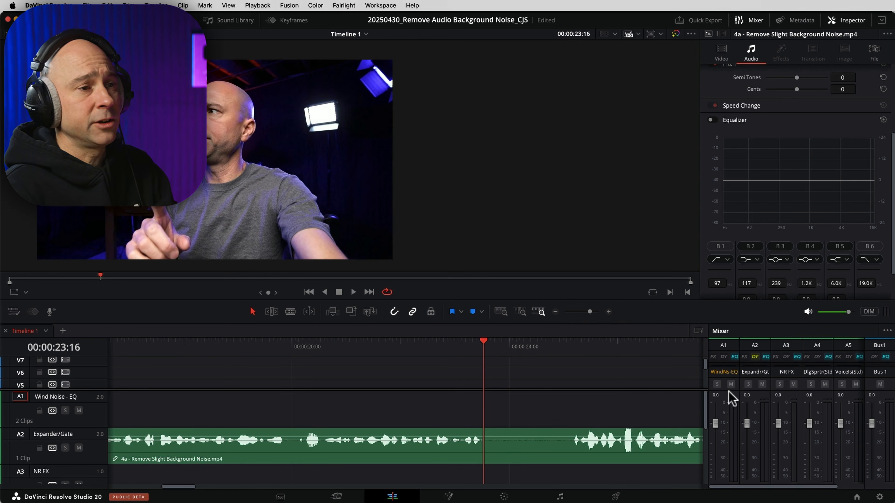
- Open the dynamics of the Expander/Gate track, move the window clear of the viewer, and enable the processor in Expander mode
{"action": "double_click", "coordinate": [754, 357]}
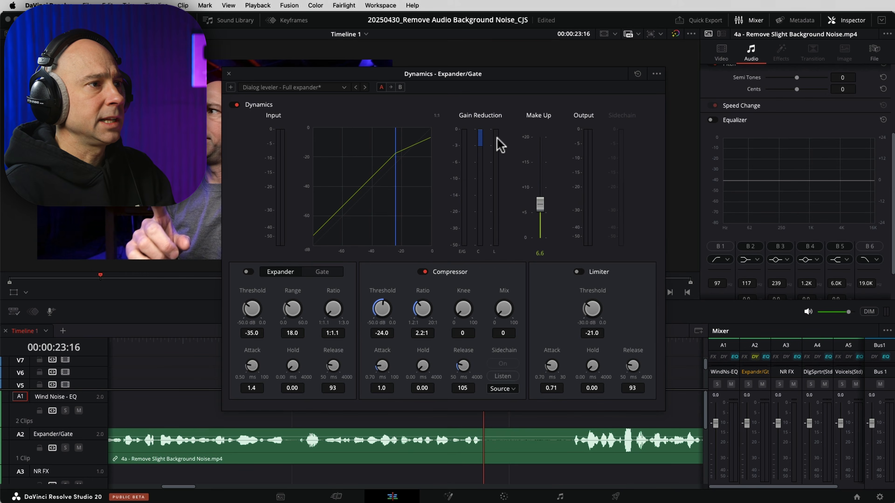
{"action": "left_click_drag", "start_coordinate": [450, 73], "coordinate": [666, 18]}
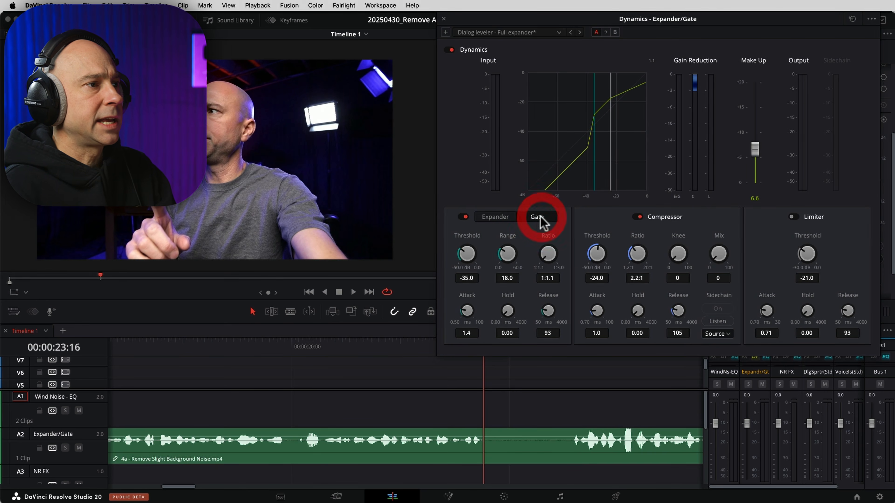
{"action": "left_click", "coordinate": [495, 218]}
{"action": "left_click", "coordinate": [464, 217]}
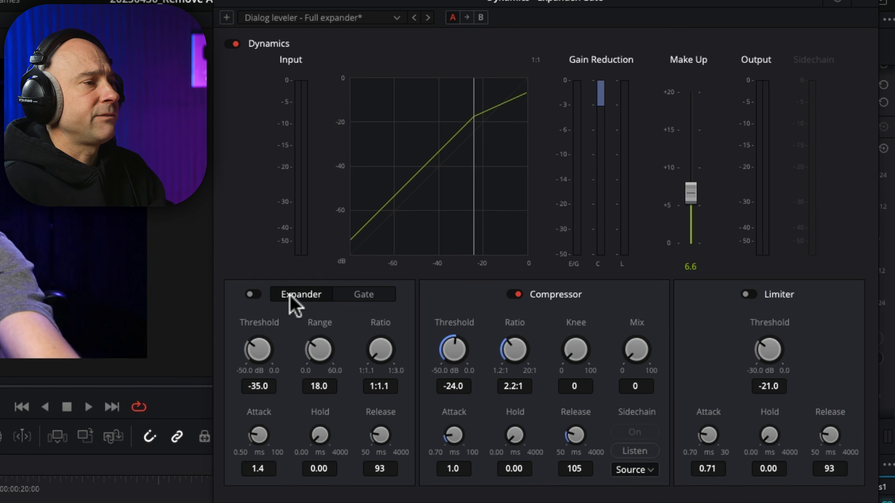
{"action": "left_click", "coordinate": [252, 295]}
{"action": "left_click", "coordinate": [381, 349]}
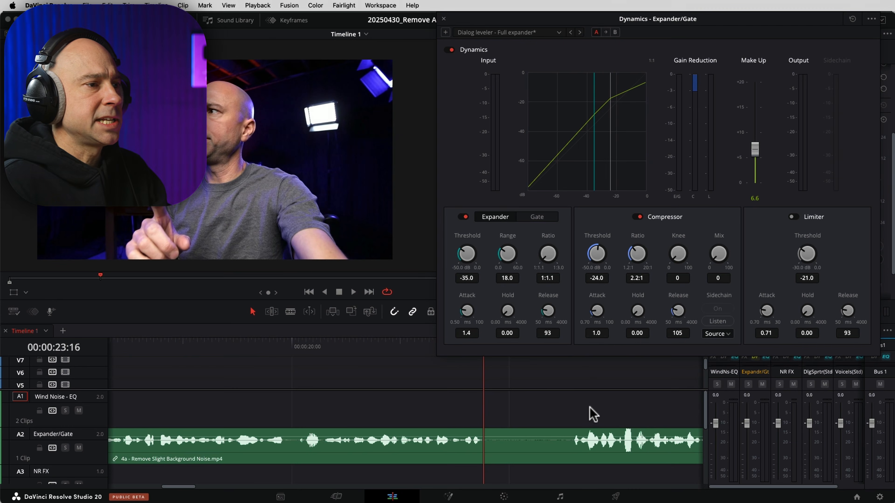
- Play the pause between the spoken phrases and mark it as the playback range, ending at 00:00:25:02
{"action": "scroll", "coordinate": [592, 414], "scroll_direction": "right", "scroll_amount": 6}
{"action": "left_click", "coordinate": [362, 424]}
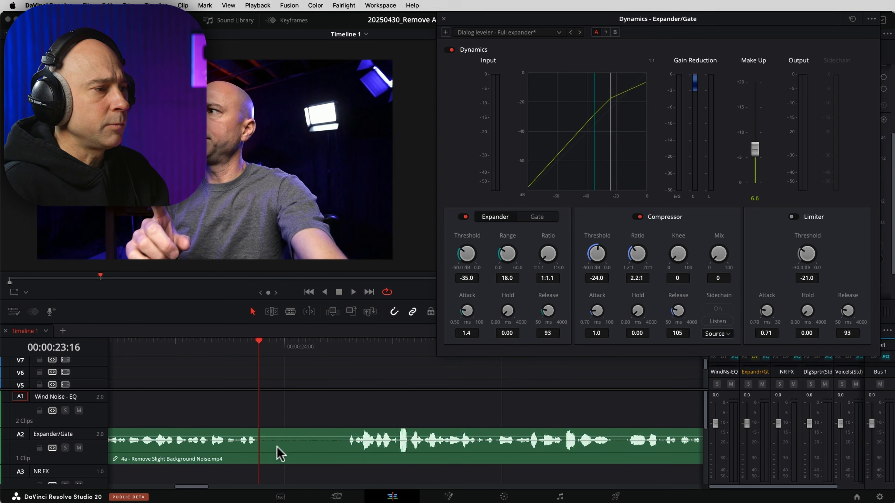
{"action": "key", "text": "space"}
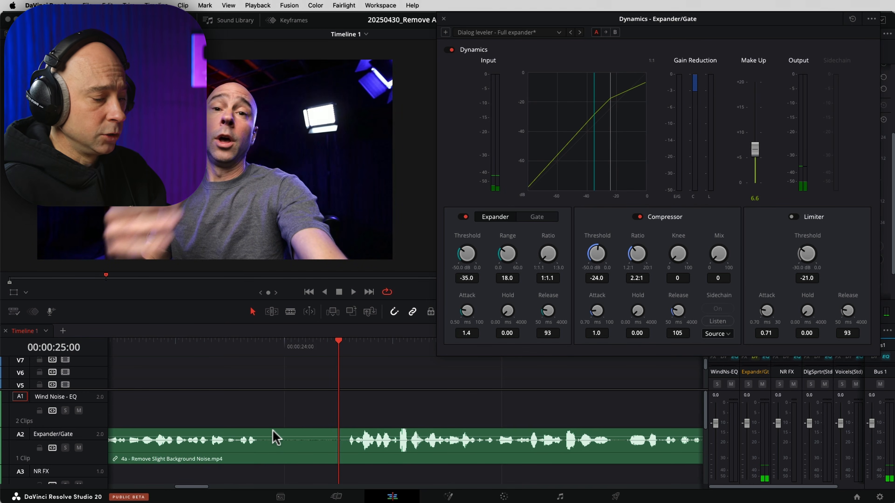
{"action": "left_click_drag", "start_coordinate": [261, 345], "coordinate": [342, 347]}
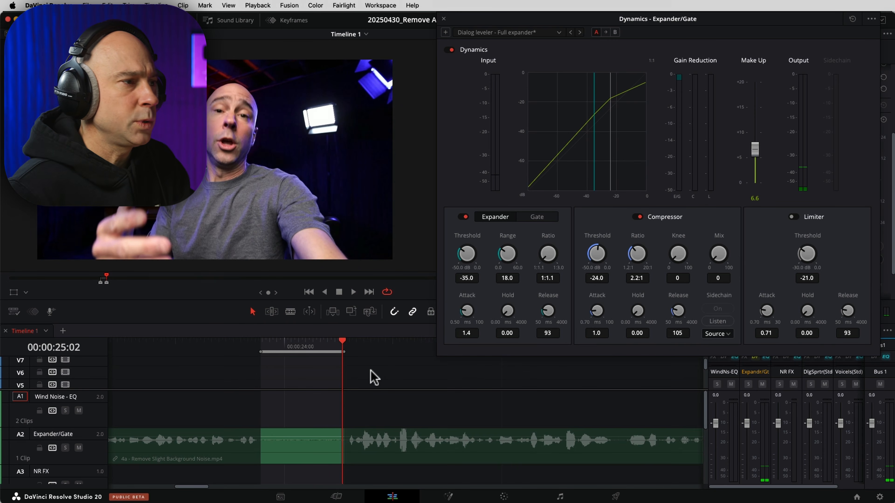
- Try lowering the expander threshold to -36.0 dB, leaving the range at 18.0 and the ratio at 1:1.1
{"action": "key", "text": "space"}
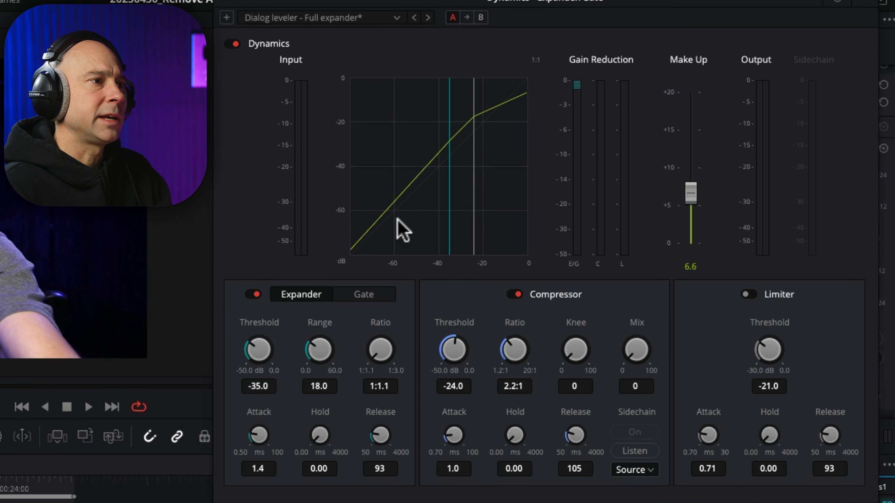
{"action": "left_click_drag", "start_coordinate": [256, 353], "coordinate": [260, 336]}
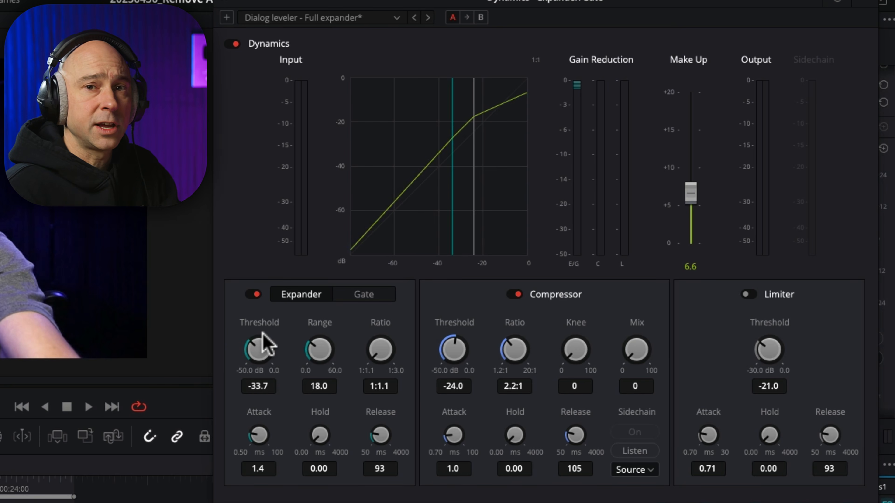
{"action": "left_click_drag", "start_coordinate": [262, 335], "coordinate": [249, 339]}
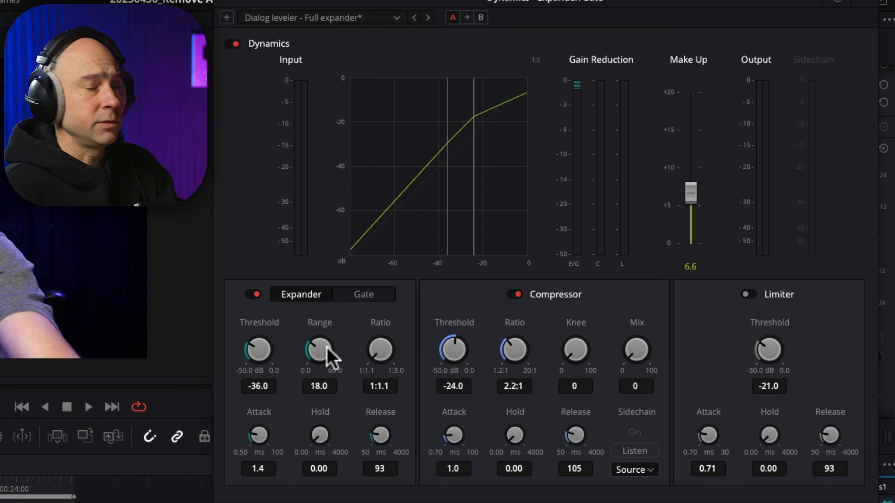
{"action": "left_click_drag", "start_coordinate": [326, 359], "coordinate": [321, 364]}
{"action": "left_click_drag", "start_coordinate": [381, 352], "coordinate": [449, 365]}
{"action": "mouse_move", "coordinate": [319, 356]}
{"action": "left_mouse_down"}
{"action": "mouse_move", "coordinate": [285, 363]}
{"action": "mouse_move", "coordinate": [361, 360]}
{"action": "mouse_move", "coordinate": [242, 361]}
{"action": "mouse_move", "coordinate": [322, 363]}
{"action": "mouse_move", "coordinate": [285, 370]}
{"action": "mouse_move", "coordinate": [301, 364]}
{"action": "mouse_move", "coordinate": [274, 384]}
{"action": "mouse_move", "coordinate": [315, 355]}
{"action": "left_mouse_up"}
{"action": "double_click", "coordinate": [378, 349]}
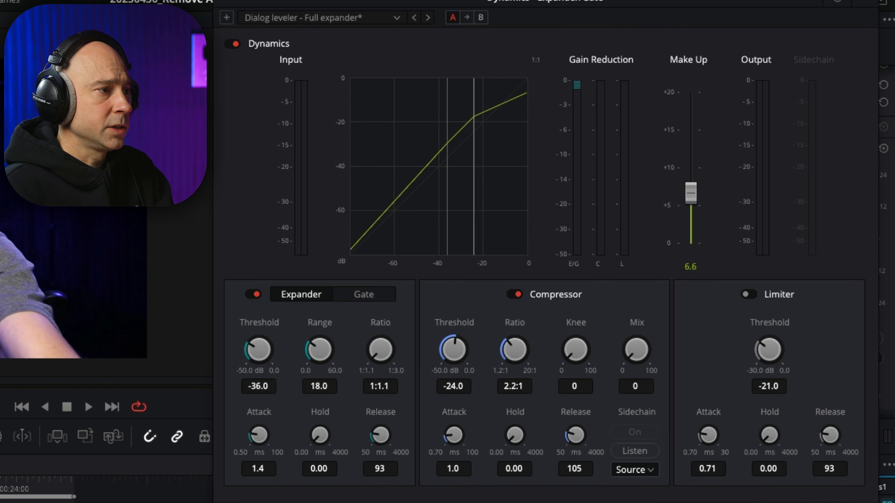
- Play the looped pause with the expander threshold at -24.2 dB and ratio at 1:1.4, comparing it with the expander bypassed
{"action": "key", "text": "space"}
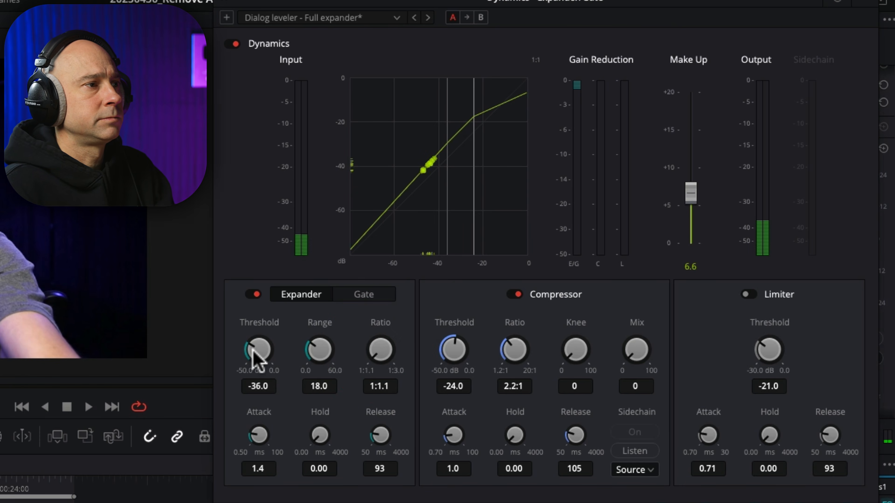
{"action": "mouse_move", "coordinate": [253, 362]}
{"action": "left_mouse_down"}
{"action": "mouse_move", "coordinate": [299, 356]}
{"action": "mouse_move", "coordinate": [260, 358]}
{"action": "left_mouse_up"}
{"action": "left_click_drag", "start_coordinate": [386, 356], "coordinate": [395, 347]}
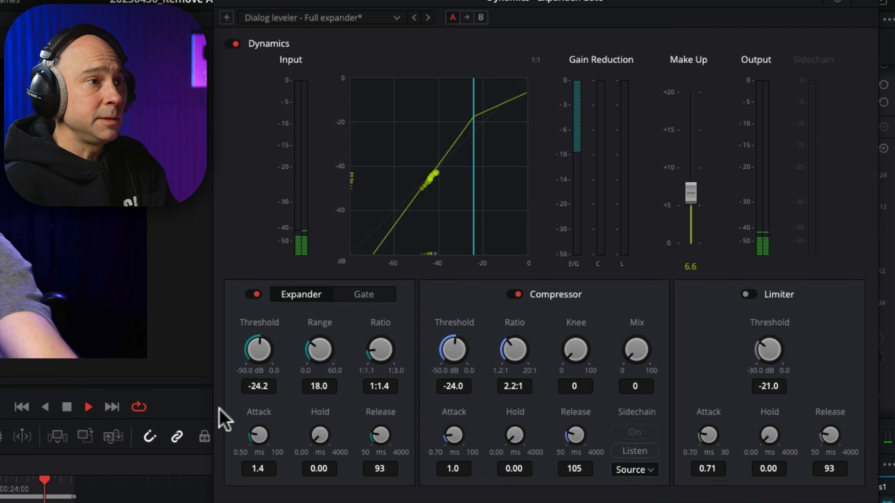
{"action": "left_click", "coordinate": [254, 295]}
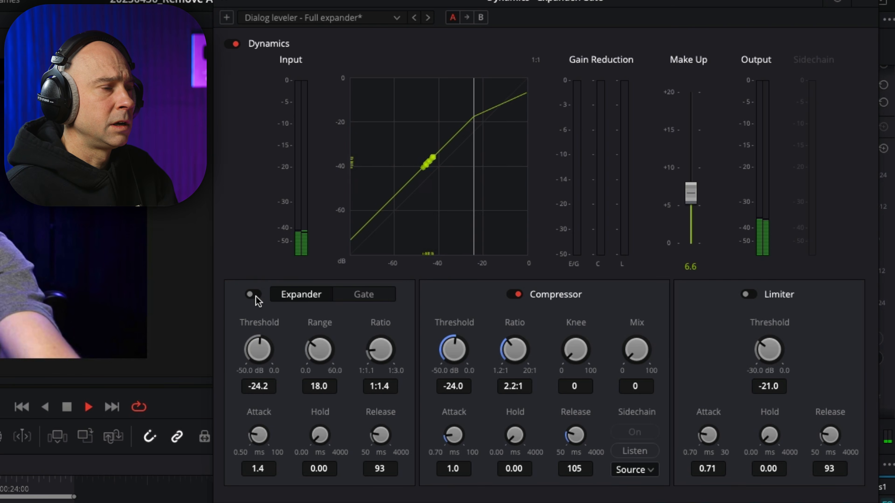
{"action": "left_click", "coordinate": [255, 295]}
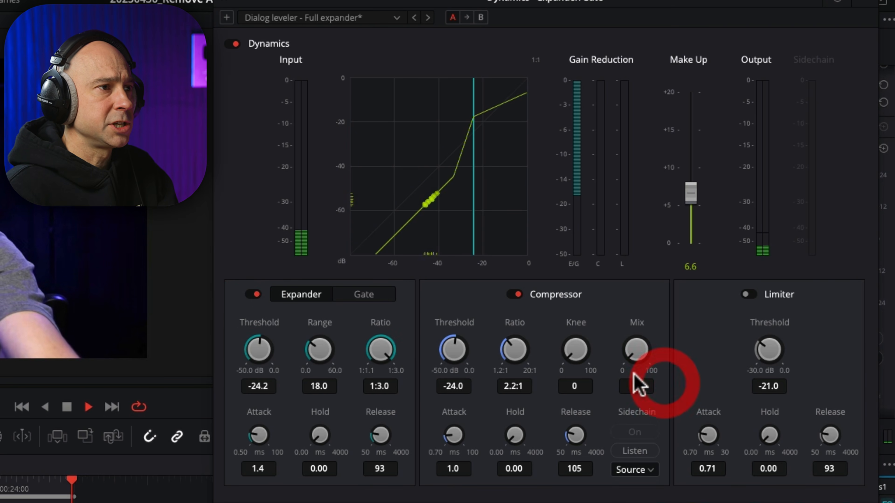
- Try a 1:3.0 expander ratio while sweeping the threshold up to 0.0 dB, and return to a -33.2 dB threshold and 1:1.1 ratio
{"action": "left_click_drag", "start_coordinate": [262, 356], "coordinate": [615, 359]}
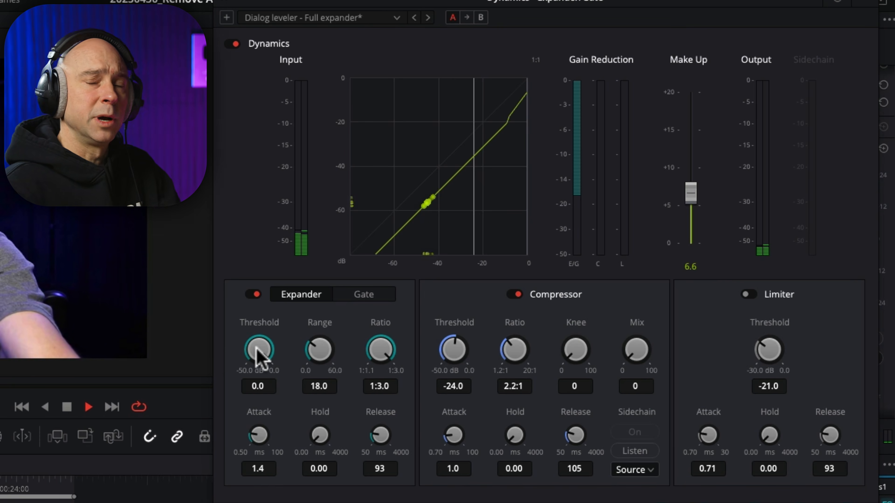
{"action": "left_click_drag", "start_coordinate": [262, 356], "coordinate": [162, 363]}
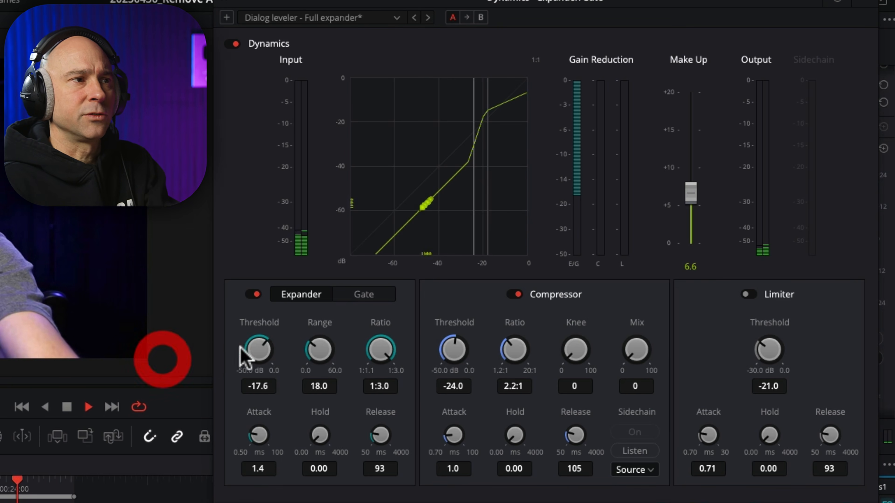
{"action": "left_click_drag", "start_coordinate": [275, 353], "coordinate": [325, 353]}
{"action": "left_click", "coordinate": [324, 349]}
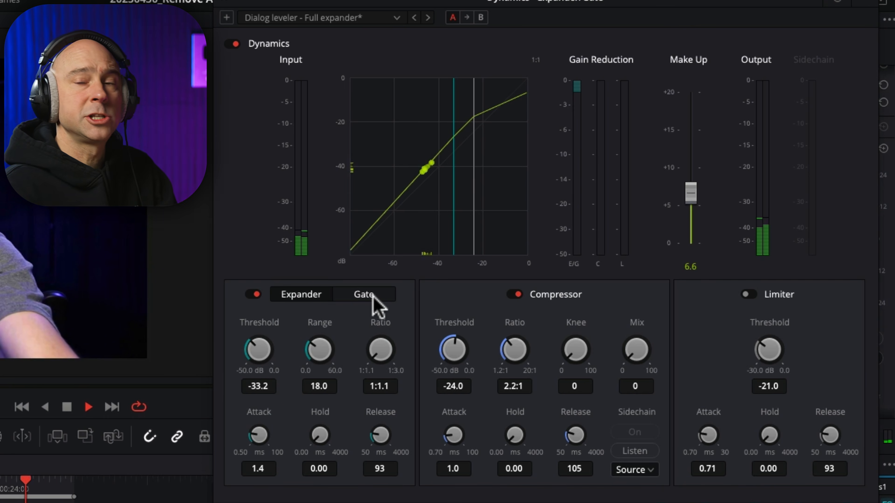
- Switch the processor to Gate mode with a range of 55.8 and play the speech following the pause
{"action": "left_click", "coordinate": [364, 295]}
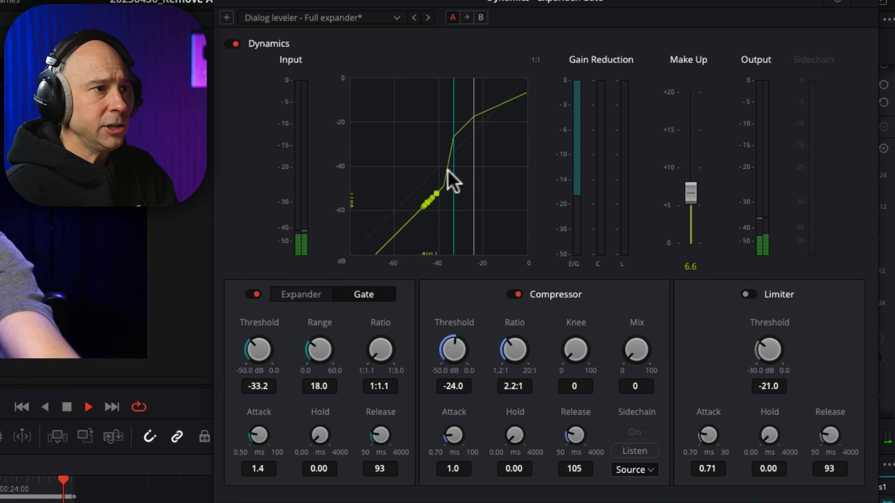
{"action": "left_click_drag", "start_coordinate": [319, 350], "coordinate": [515, 356]}
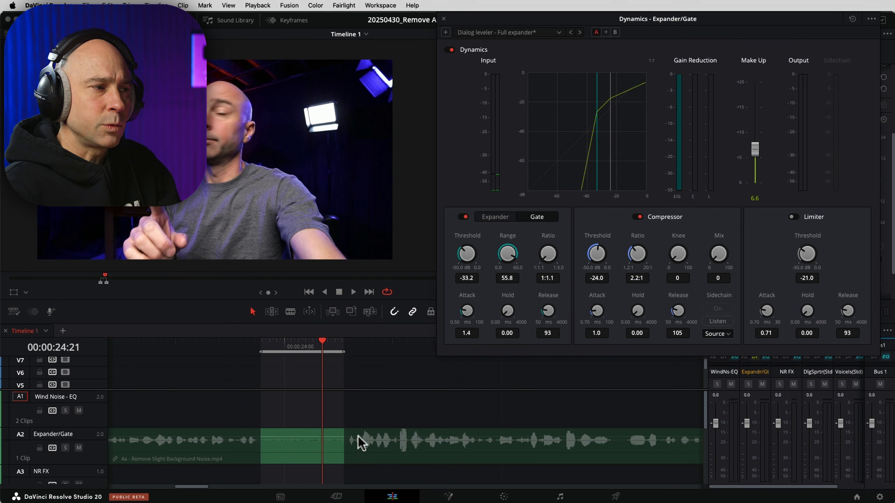
{"action": "left_click", "coordinate": [355, 451]}
{"action": "key", "text": "space"}
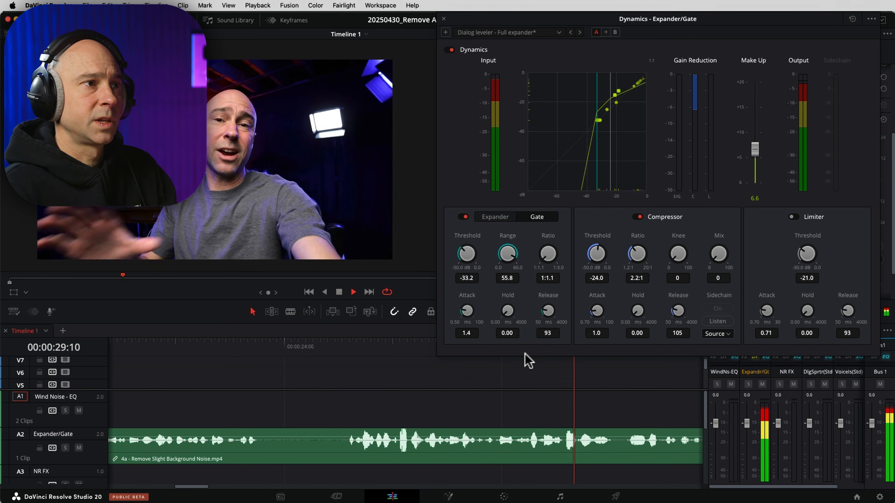
{"action": "key", "text": "space"}
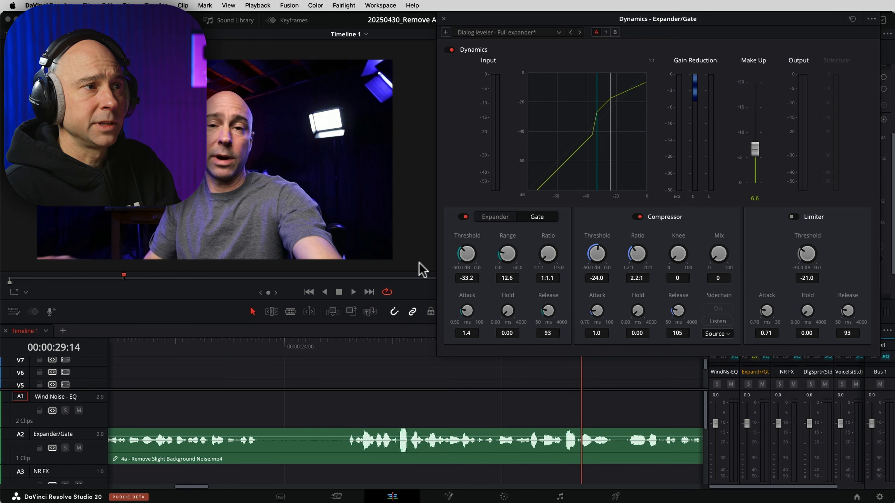
- Replay the speech, set the threshold to -34.8 dB and the range to 13.2, and return to Expander mode
{"action": "left_click", "coordinate": [352, 340]}
{"action": "key", "text": "space"}
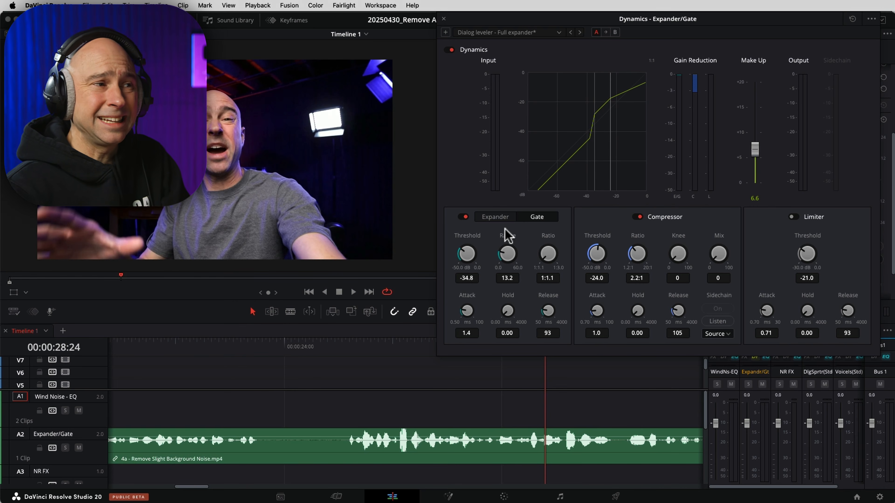
{"action": "left_click", "coordinate": [500, 216]}
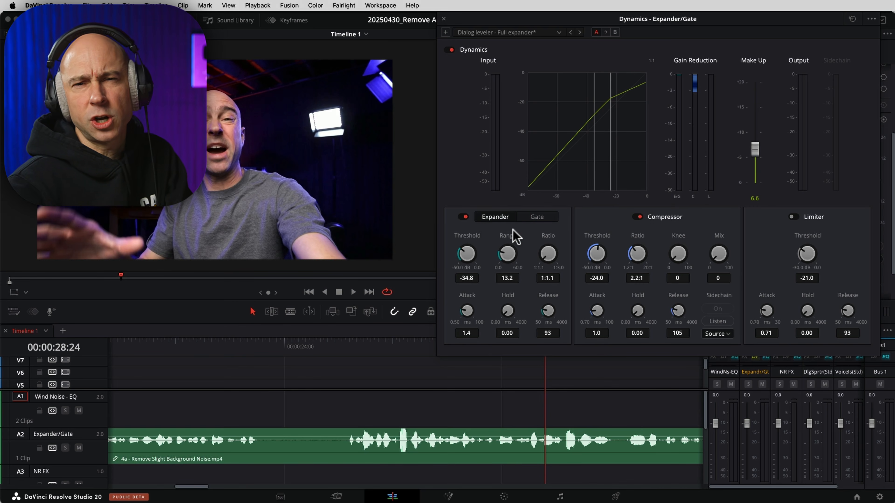
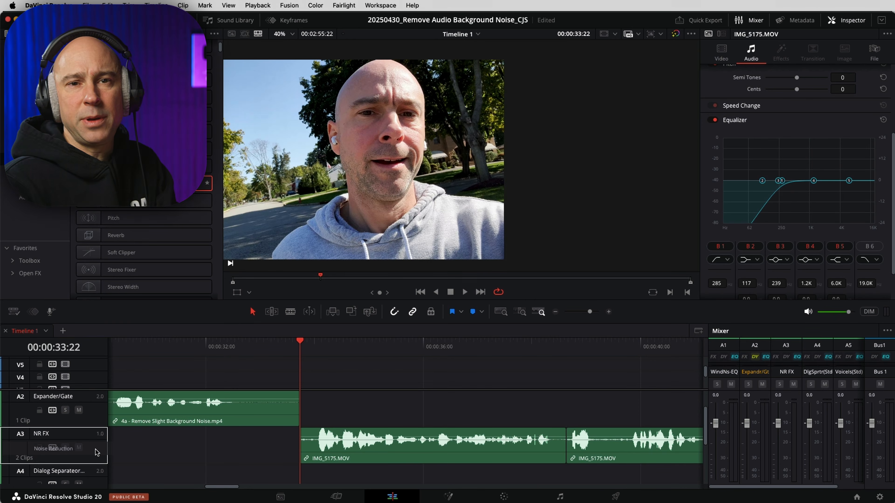
- Add the Noise Reduction effect to the NR FX track, reset its settings, and set it to Auto Speech Mode
{"action": "left_click_drag", "start_coordinate": [96, 452], "coordinate": [96, 452]}
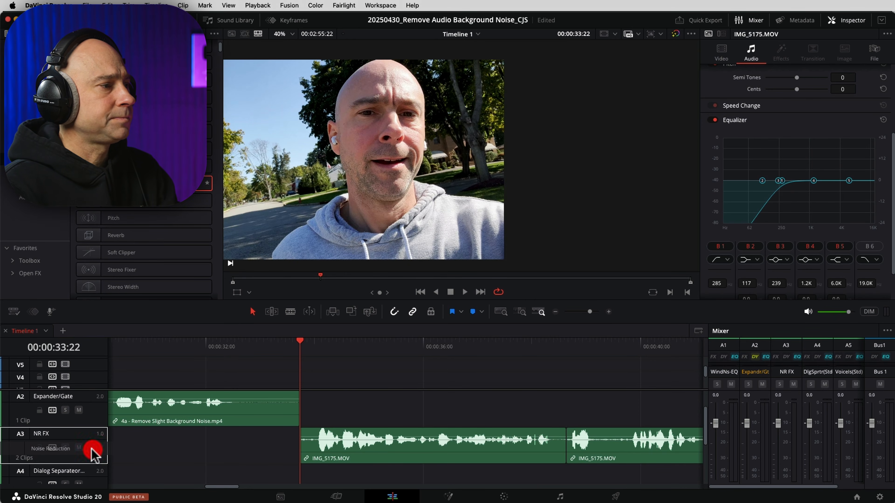
{"action": "left_click_drag", "start_coordinate": [93, 450], "coordinate": [93, 450]}
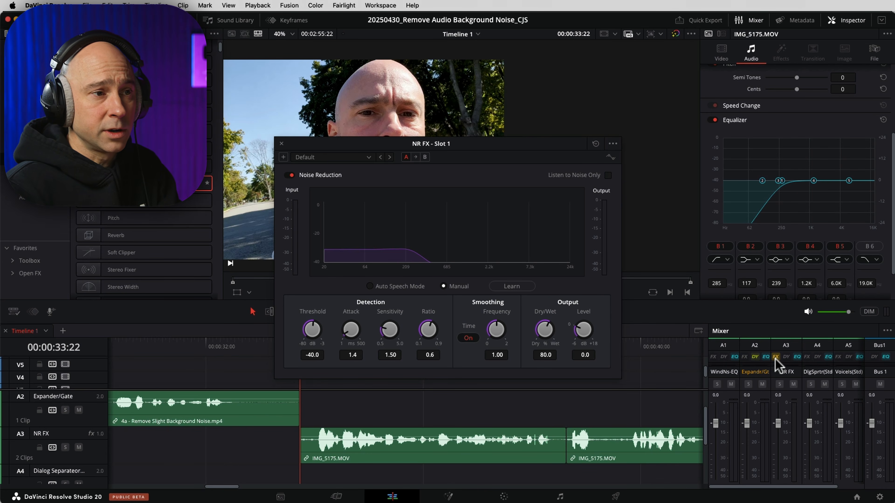
{"action": "left_click_drag", "start_coordinate": [496, 153], "coordinate": [528, 126]}
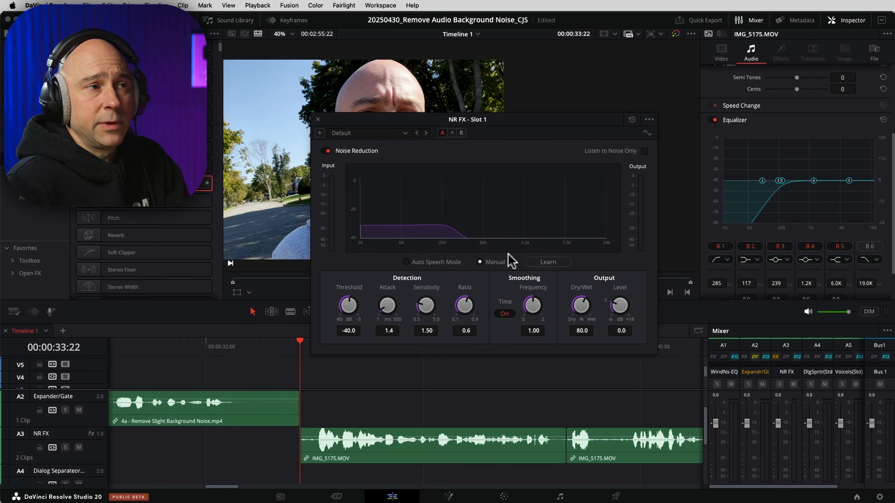
{"action": "left_click", "coordinate": [631, 120]}
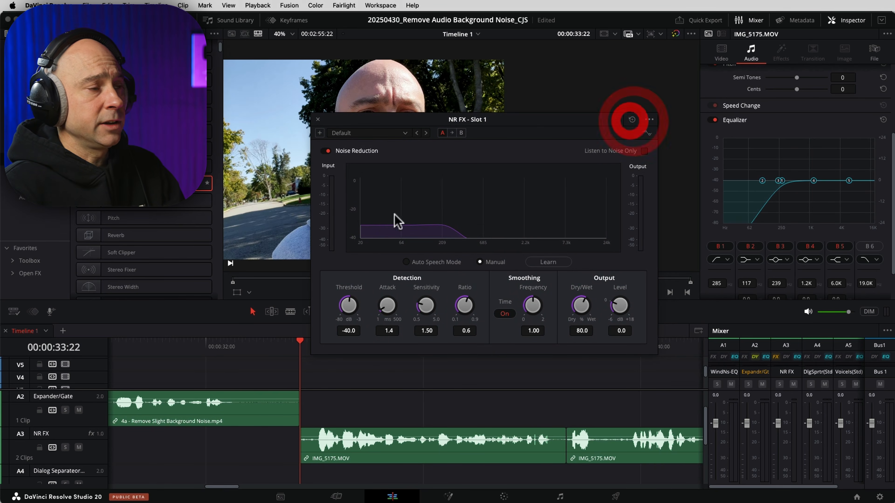
{"action": "left_click", "coordinate": [406, 262]}
- Move the Noise Reduction window clear of the viewer and mark both IMG_5175.MOV clips as the playback range
{"action": "scroll", "coordinate": [527, 432], "scroll_direction": "right", "scroll_amount": 5}
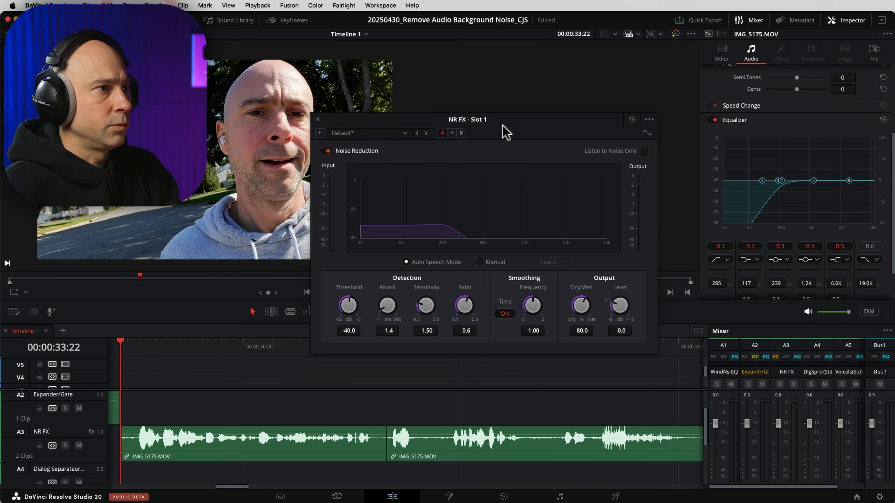
{"action": "left_click_drag", "start_coordinate": [502, 125], "coordinate": [724, 39]}
{"action": "left_click", "coordinate": [215, 340]}
{"action": "left_click", "coordinate": [526, 348]}
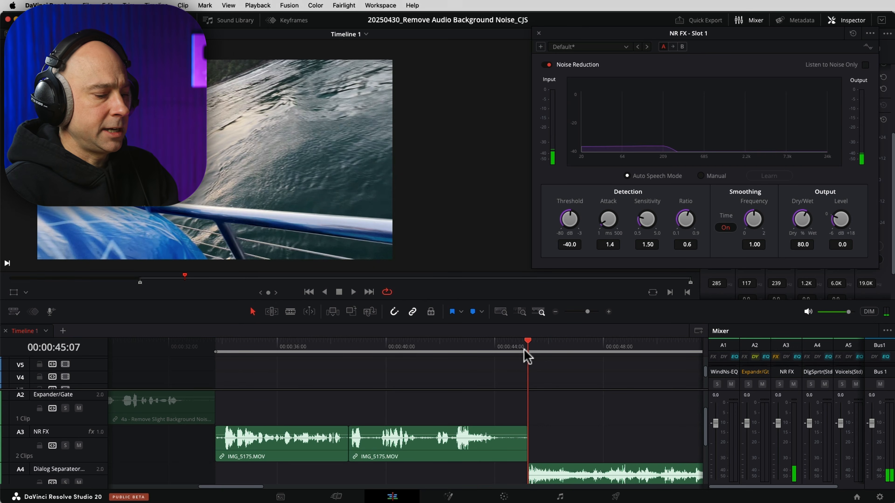
{"action": "key", "text": "o"}
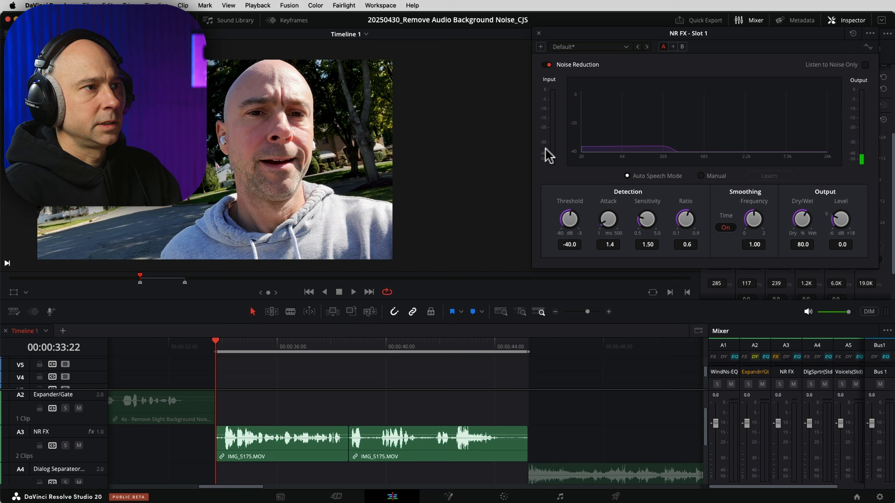
- Play the IMG_5175.MOV clips and compare the sound with Noise Reduction turned on and off
{"action": "left_click", "coordinate": [547, 65]}
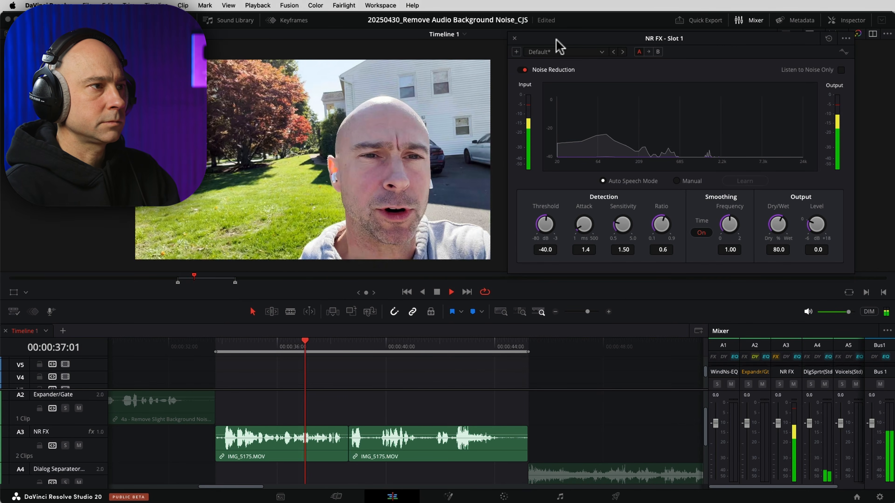
{"action": "left_click", "coordinate": [523, 70]}
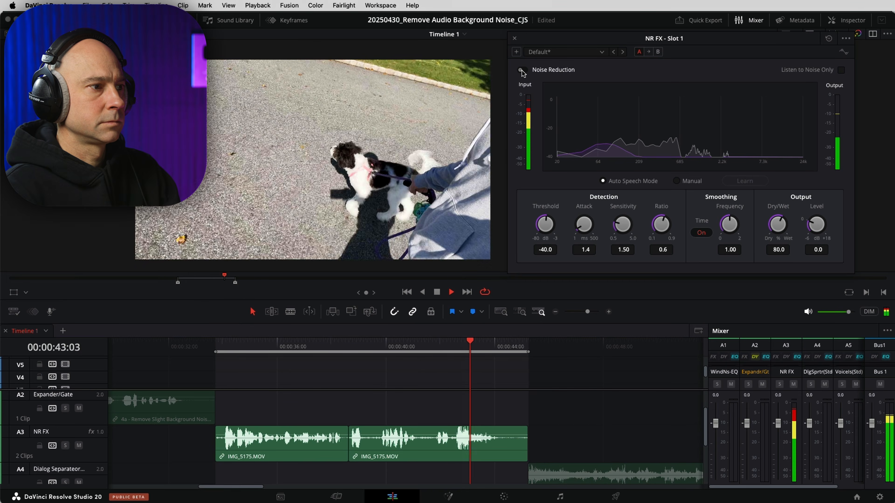
{"action": "key", "text": "space"}
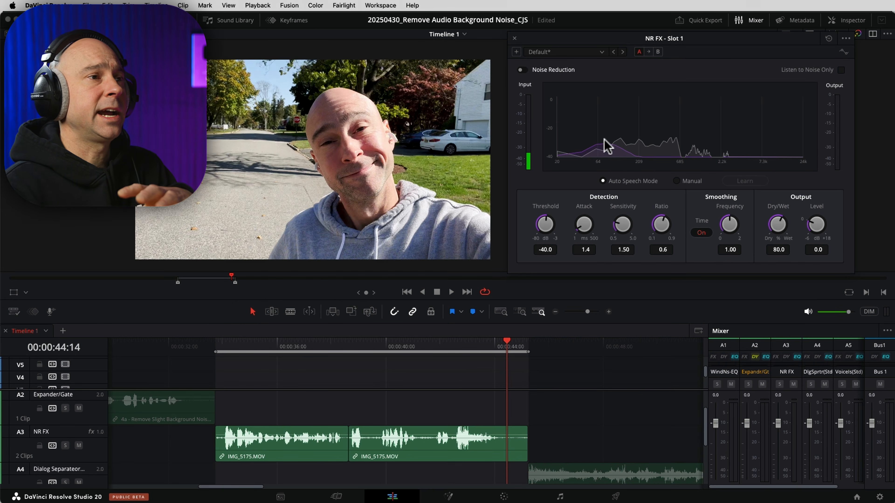
- Set Noise Reduction to Manual and learn the noise profile from the speech-free section starting at 00:00:44:00
{"action": "left_click", "coordinate": [676, 180]}
{"action": "left_click_drag", "start_coordinate": [501, 347], "coordinate": [495, 340]}
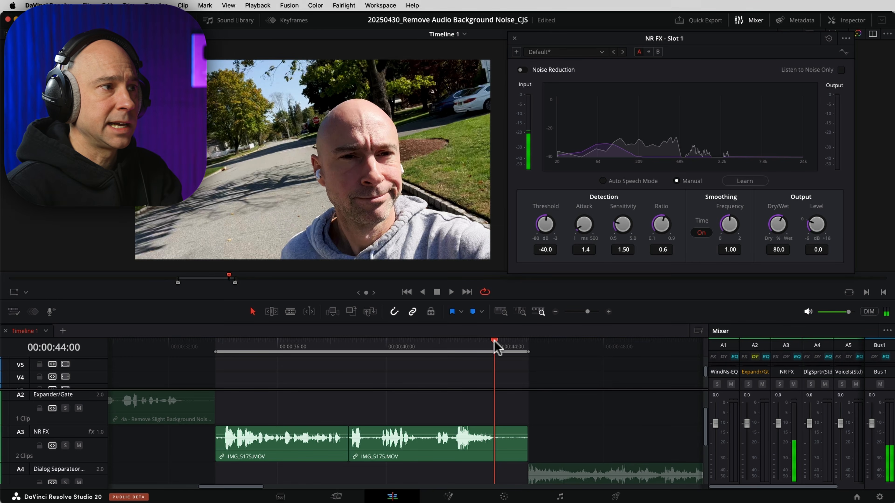
{"action": "left_click", "coordinate": [677, 181]}
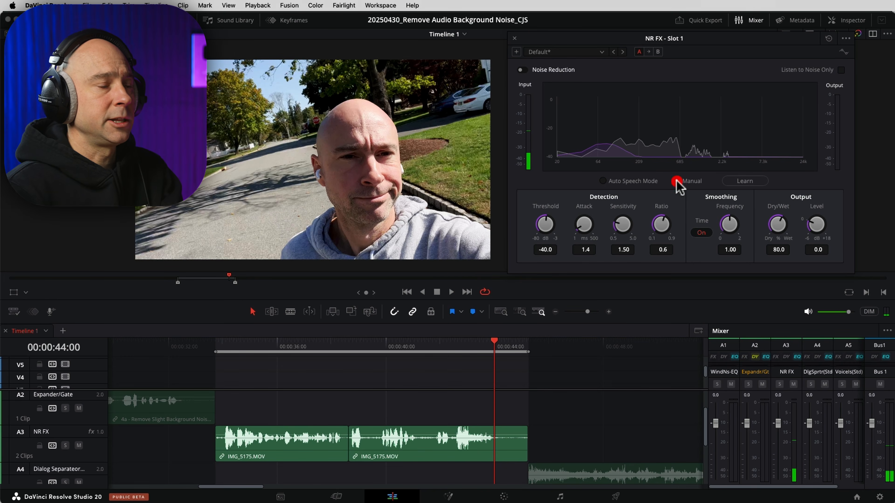
{"action": "left_click", "coordinate": [738, 181]}
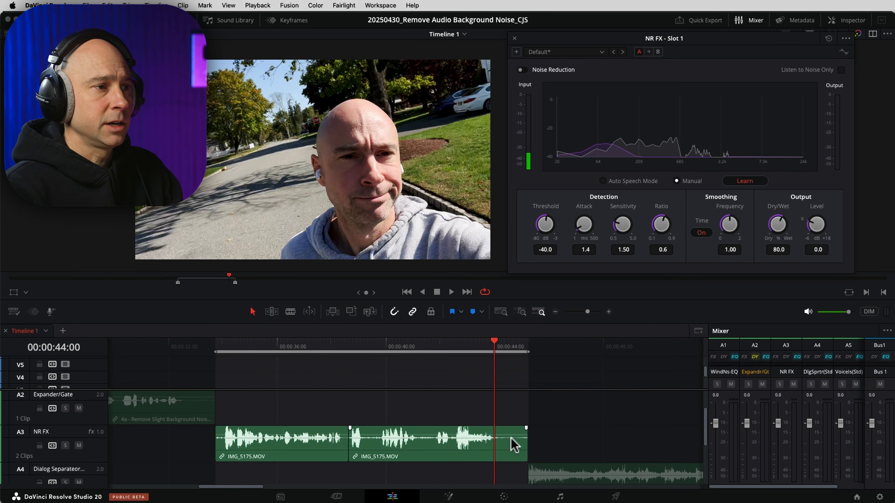
{"action": "left_click", "coordinate": [744, 181]}
- Play the IMG_5175.MOV clips from their start with the learned noise reduction enabled
{"action": "left_click", "coordinate": [216, 342]}
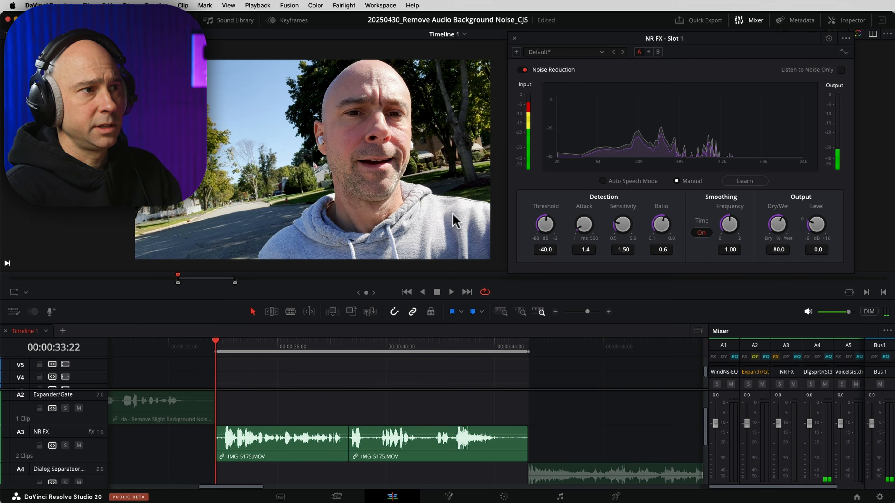
{"action": "key", "text": "space"}
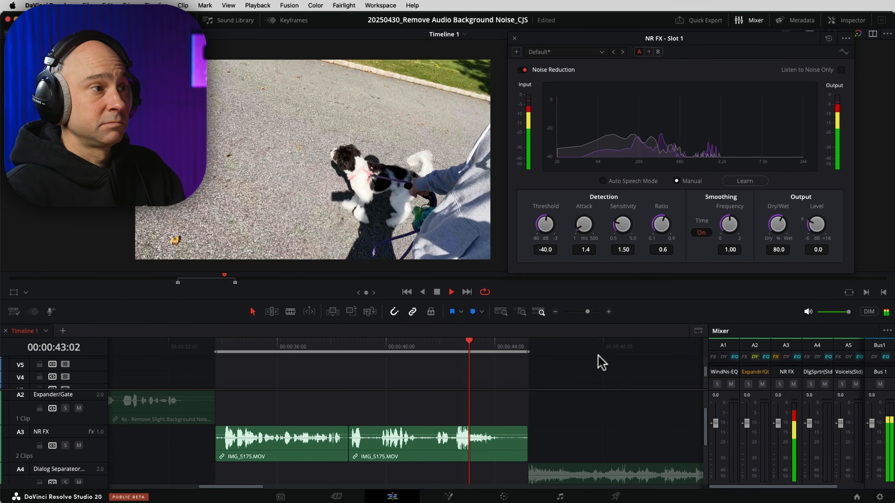
{"action": "key", "text": "space"}
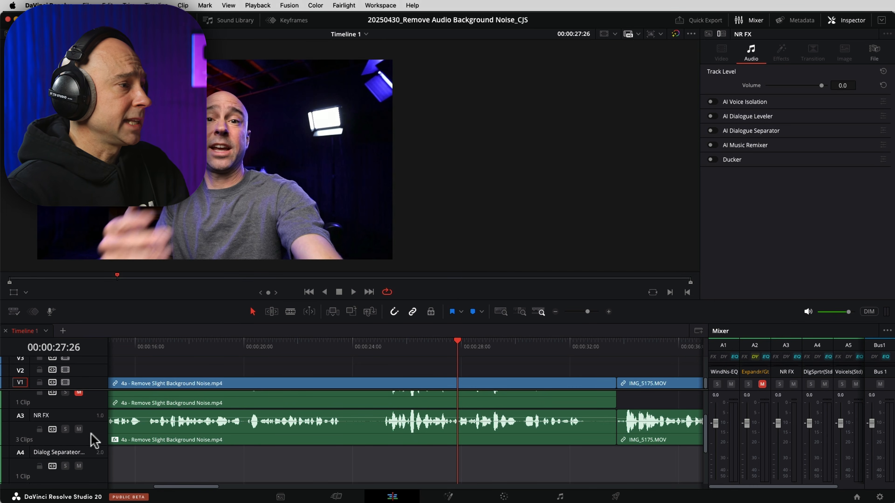
- Select the NR FX track, enable AI Dialogue Leveler on it, and open the effect's detailed settings window
{"action": "left_click", "coordinate": [93, 441]}
{"action": "left_click", "coordinate": [94, 439]}
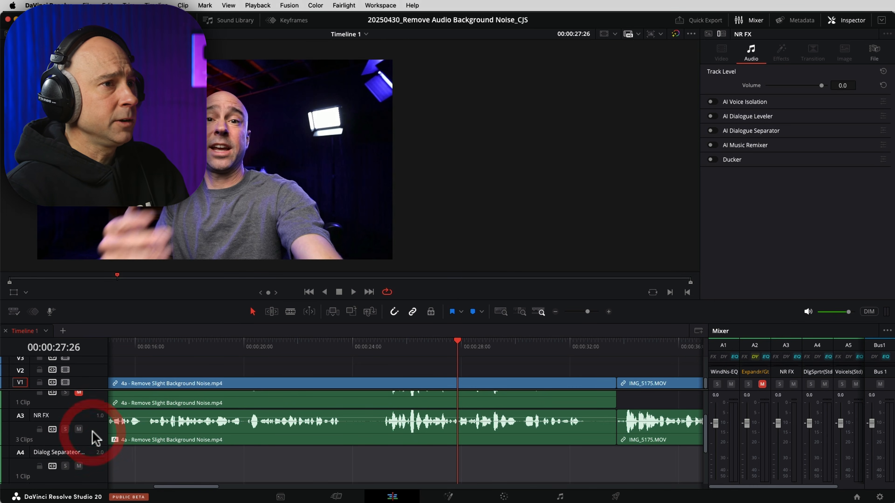
{"action": "left_click", "coordinate": [842, 20]}
{"action": "left_click", "coordinate": [843, 20]}
{"action": "left_click", "coordinate": [752, 53]}
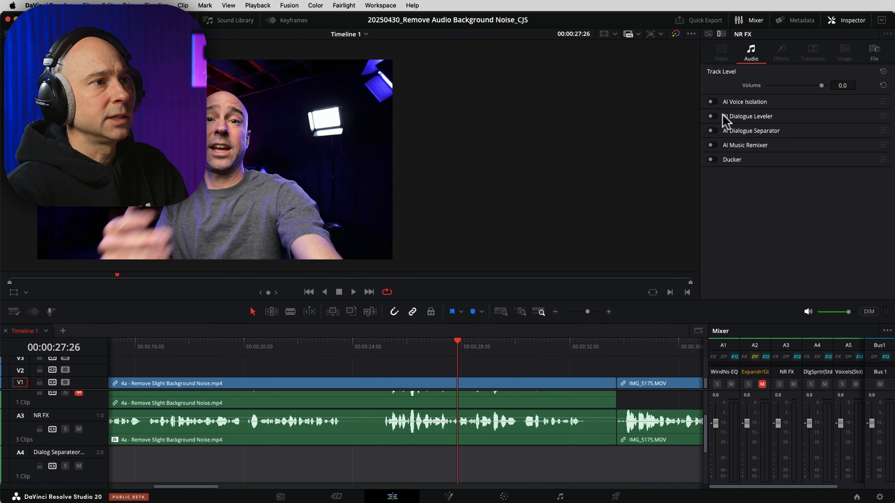
{"action": "left_click", "coordinate": [711, 116]}
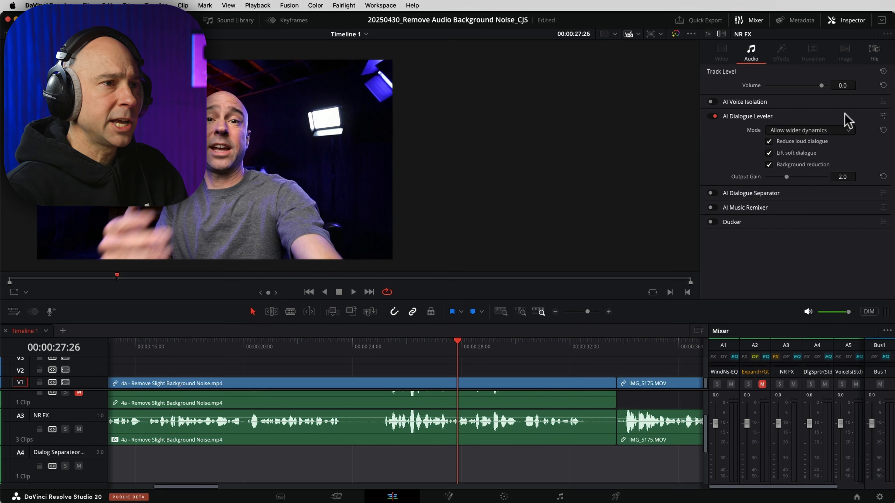
{"action": "left_click", "coordinate": [883, 116]}
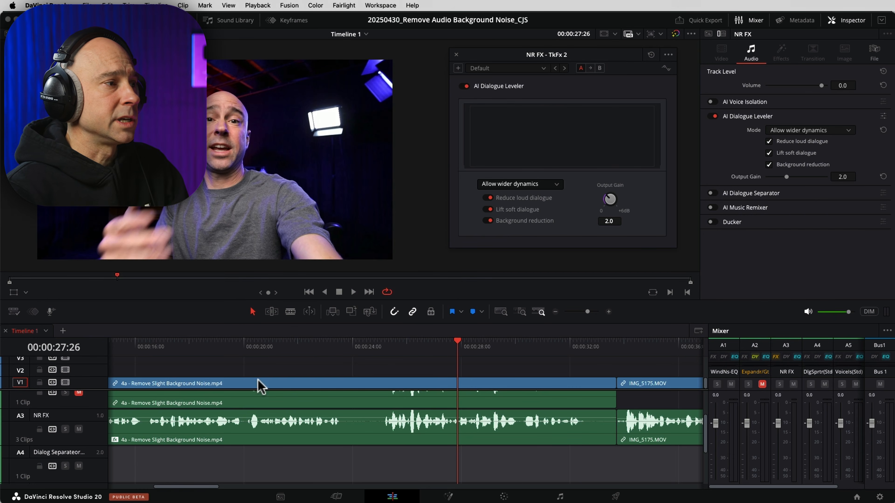
- Play the 4a - Remove Slight Background Noise.mp4 clip from around 00:00:22 with AI Dialogue Leveler turned off
{"action": "left_click", "coordinate": [314, 342]}
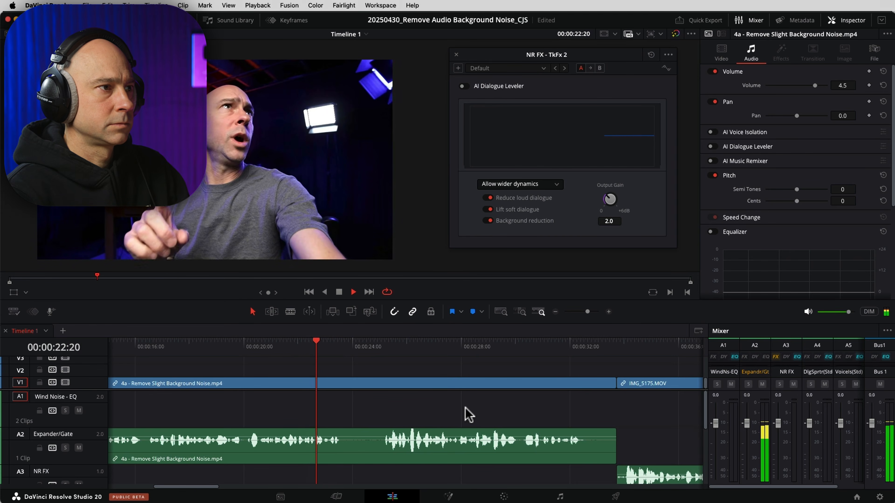
{"action": "key", "text": "space"}
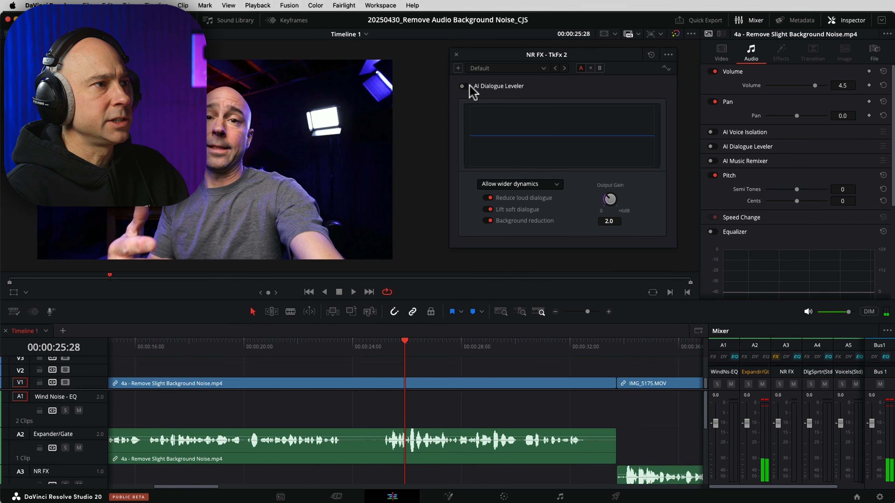
- Turn the NR FX track's AI Dialogue Leveler back on, choosing the Allow wider dynamics mode and leaving Background reduction enabled
{"action": "left_click", "coordinate": [463, 87]}
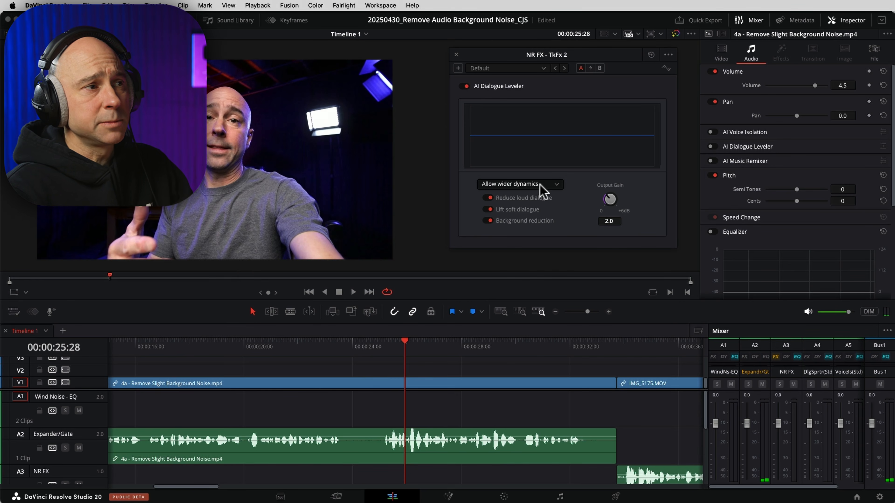
{"action": "left_click", "coordinate": [523, 187]}
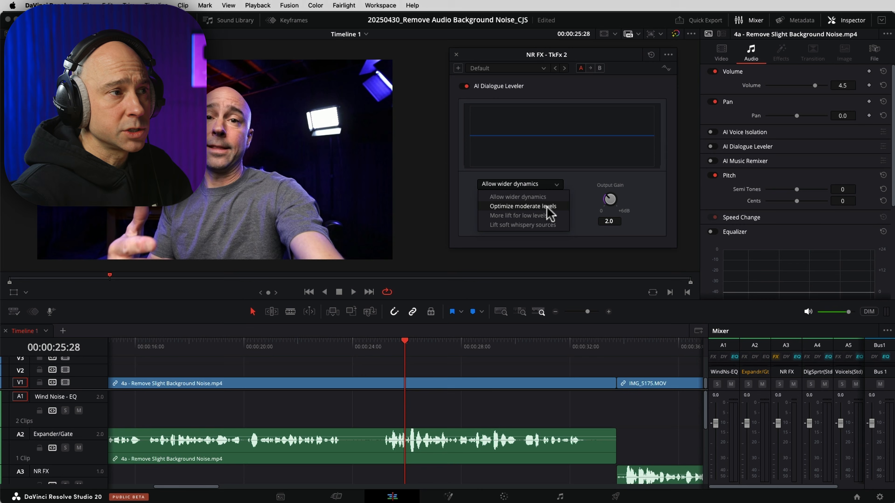
{"action": "left_click", "coordinate": [545, 200]}
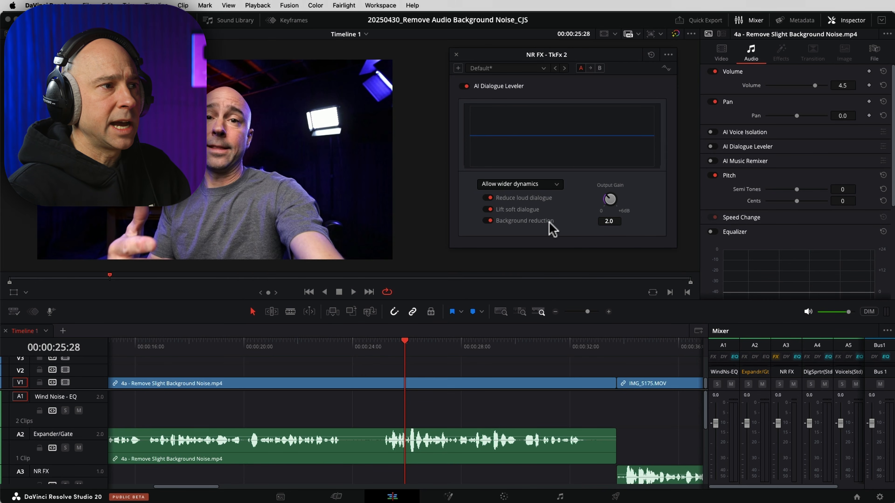
{"action": "left_click", "coordinate": [513, 226]}
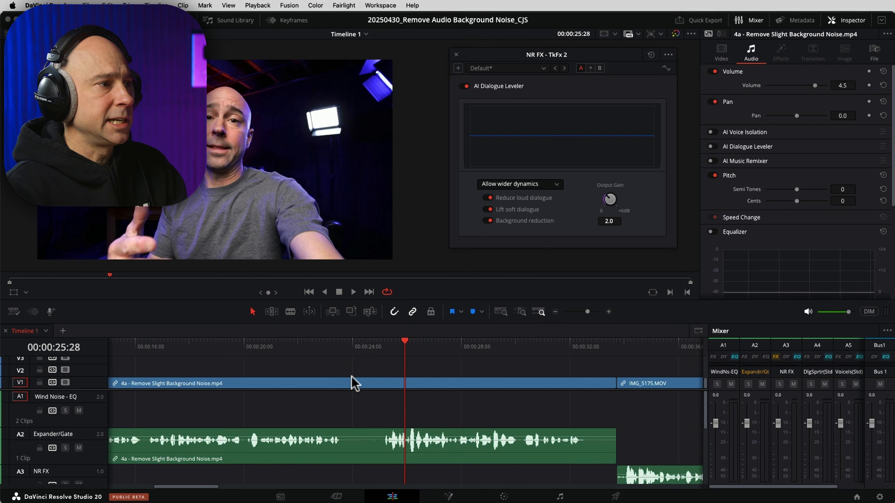
- Play the 4a - Remove Slight Background Noise.mp4 clip from around 00:00:20 with AI Dialogue Leveler enabled on the clip
{"action": "left_click", "coordinate": [255, 345]}
{"action": "key", "text": "space"}
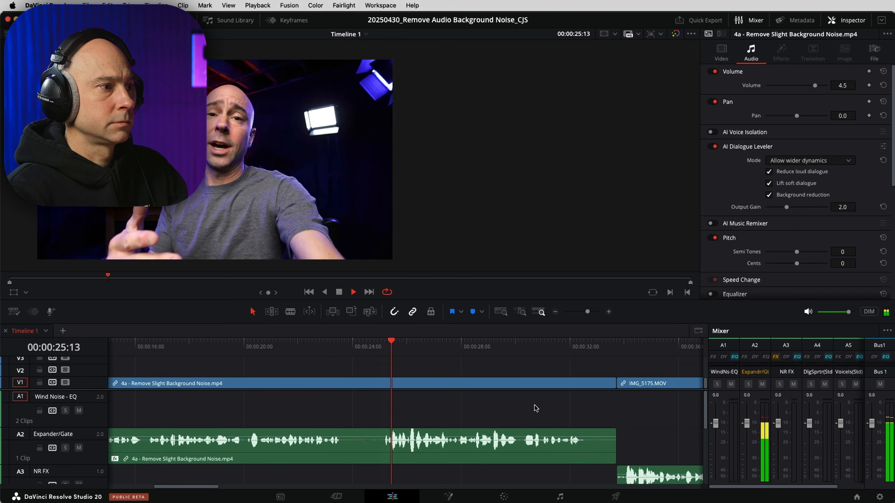
{"action": "key", "text": "space"}
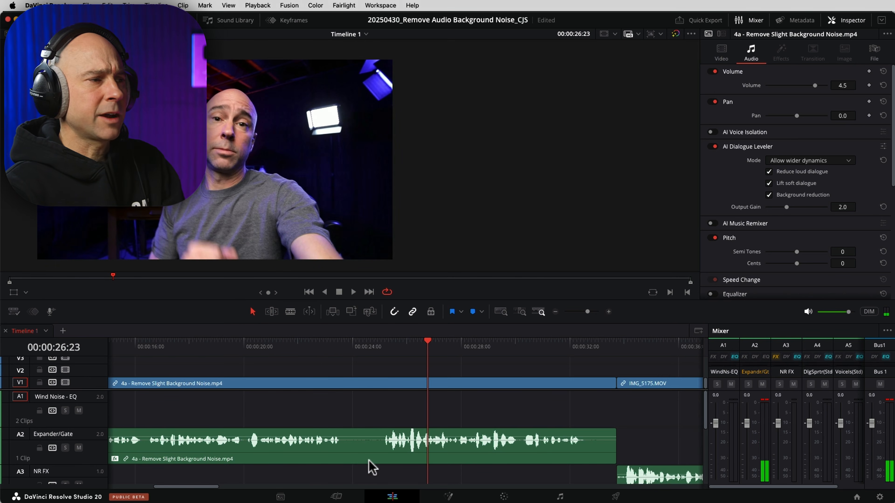